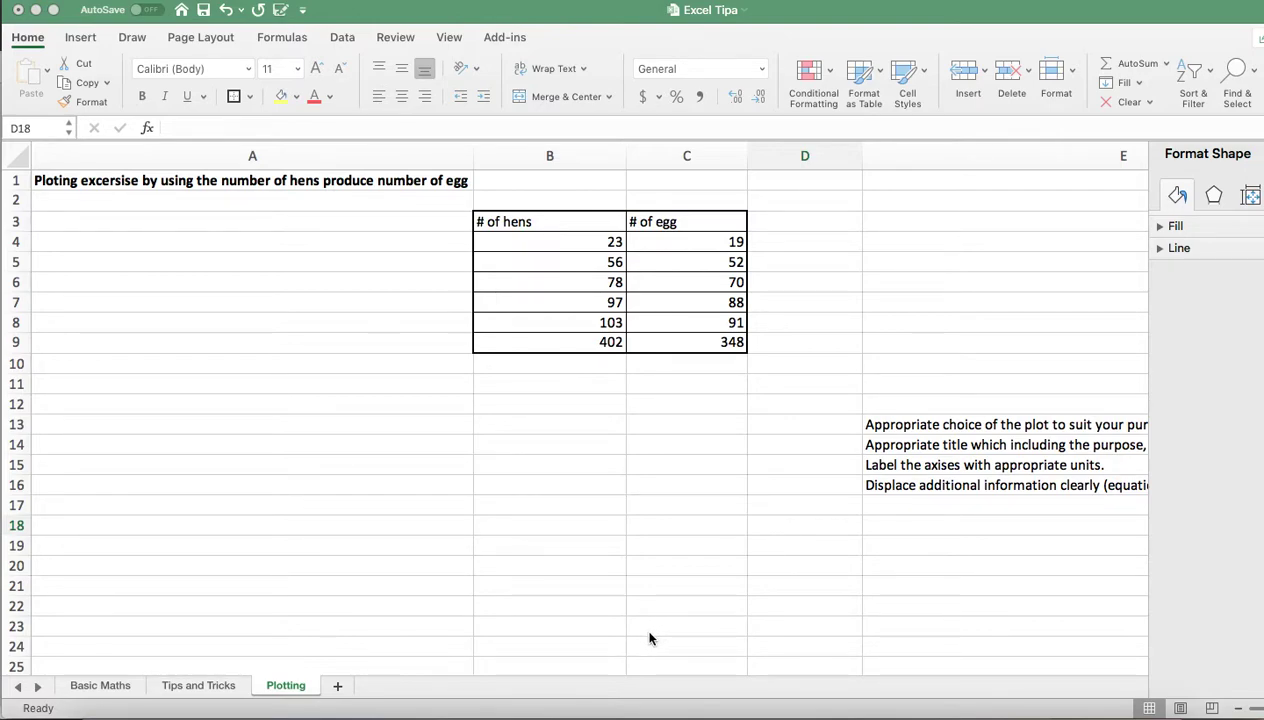
# - Insert a scatter chart with no data selected, then delete the empty chart
pyautogui.click(953, 425)
pyautogui.moveTo(280, 667); pyautogui.dragTo(220, 658)
pyautogui.click(555, 565)
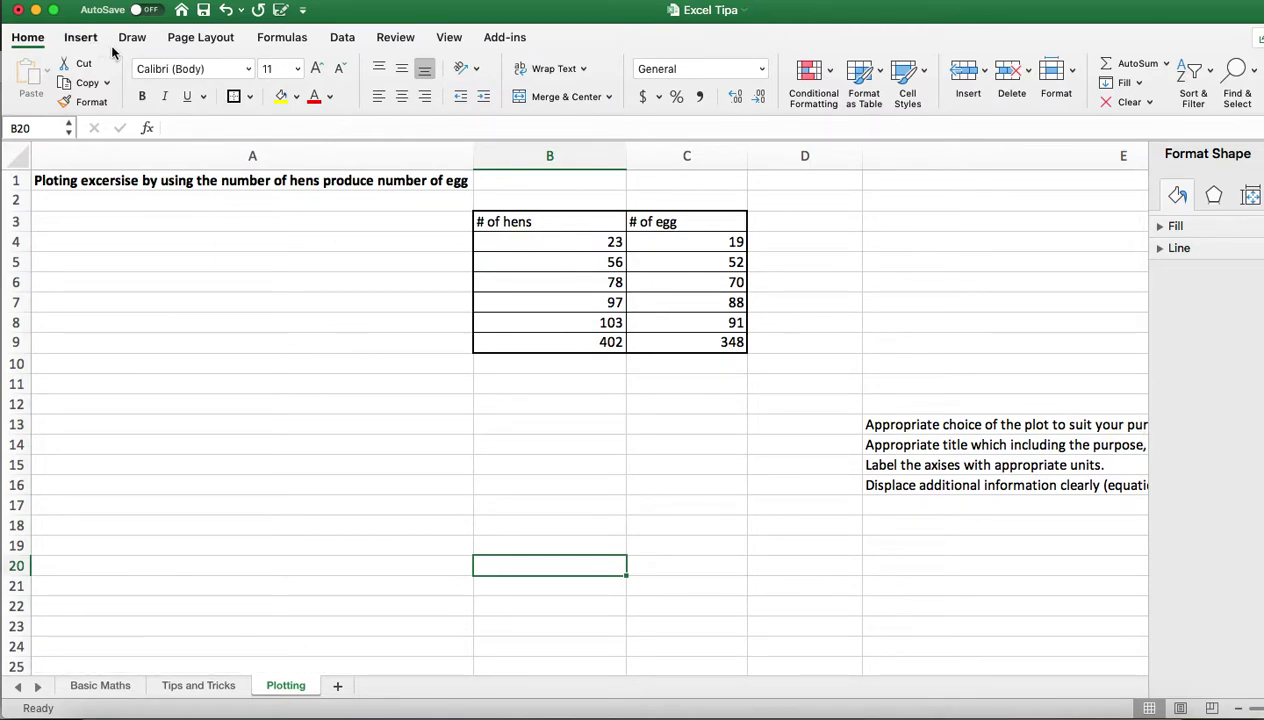
pyautogui.click(80, 37)
pyautogui.click(699, 96)
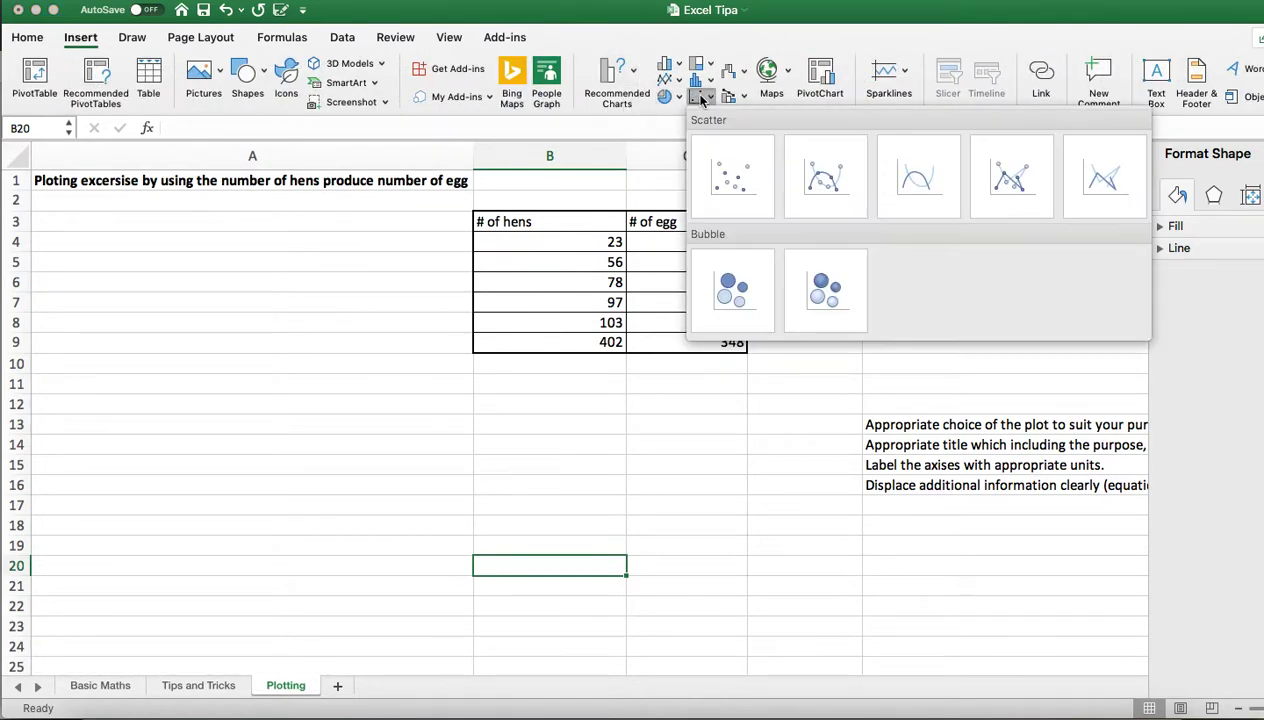
pyautogui.click(737, 181)
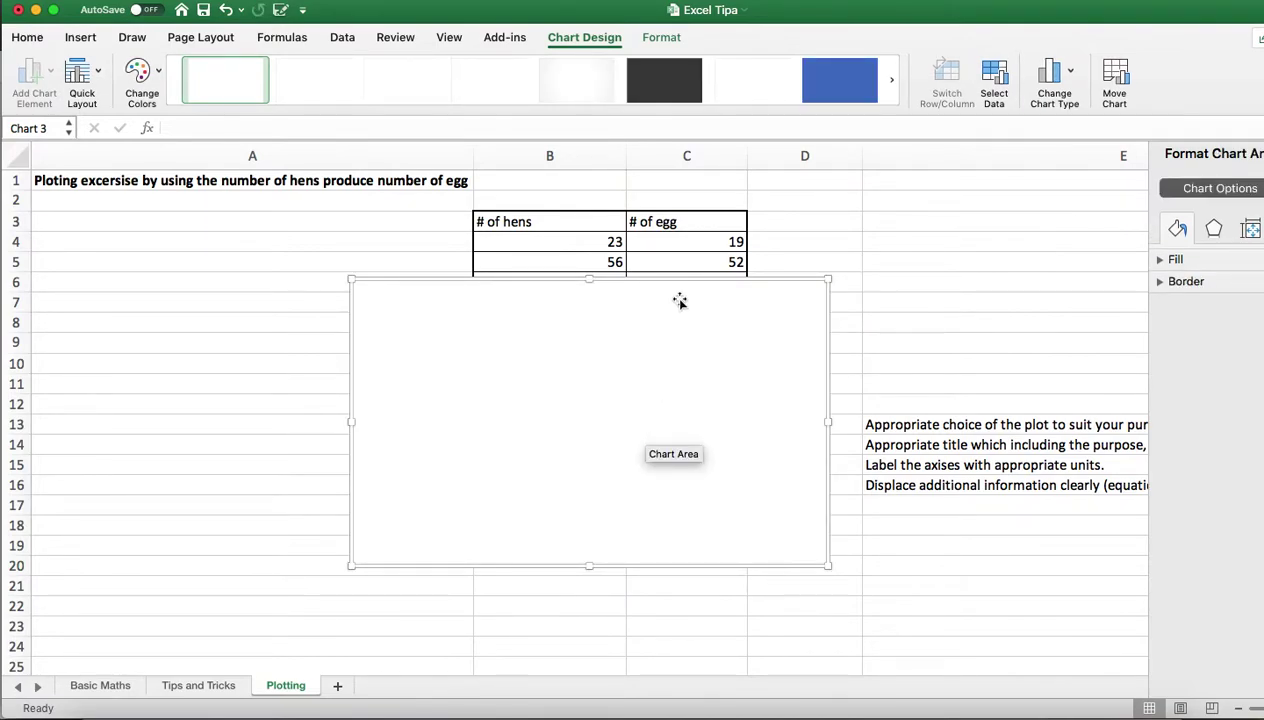
pyautogui.moveTo(680, 299); pyautogui.dragTo(666, 386)
pyautogui.rightClick(672, 390)
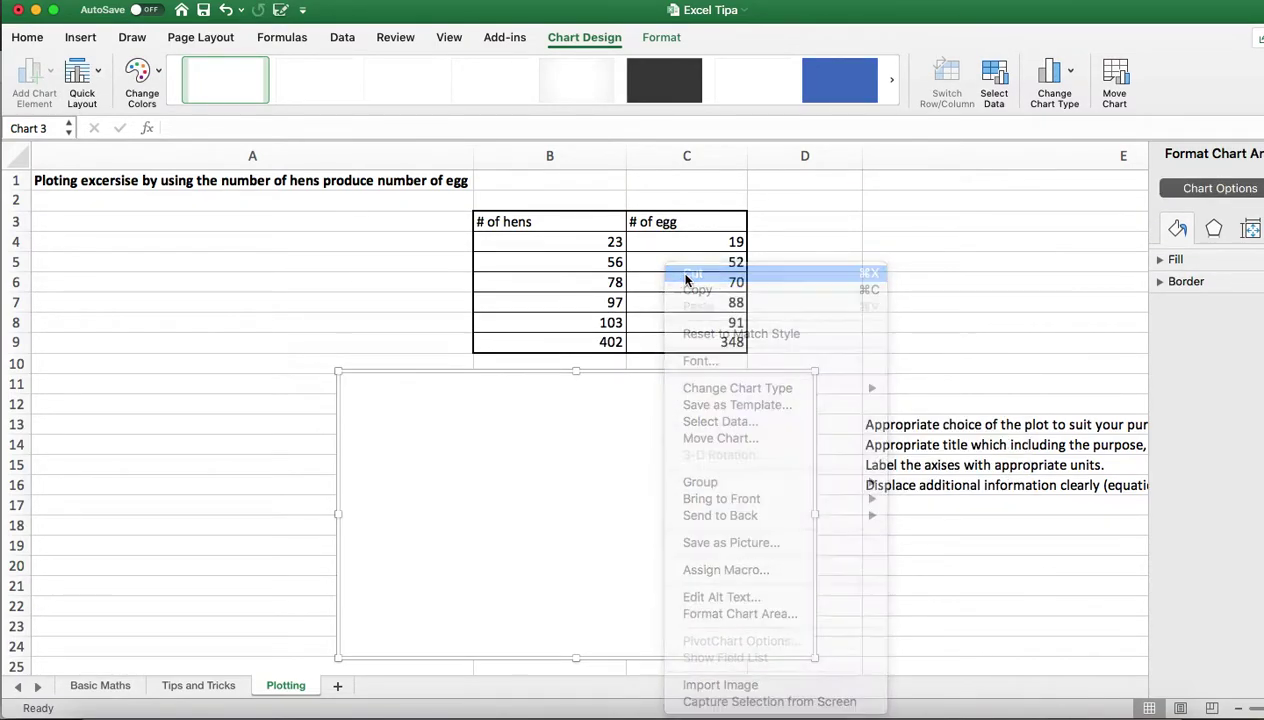
pyautogui.press('Escape')
pyautogui.press('Delete')
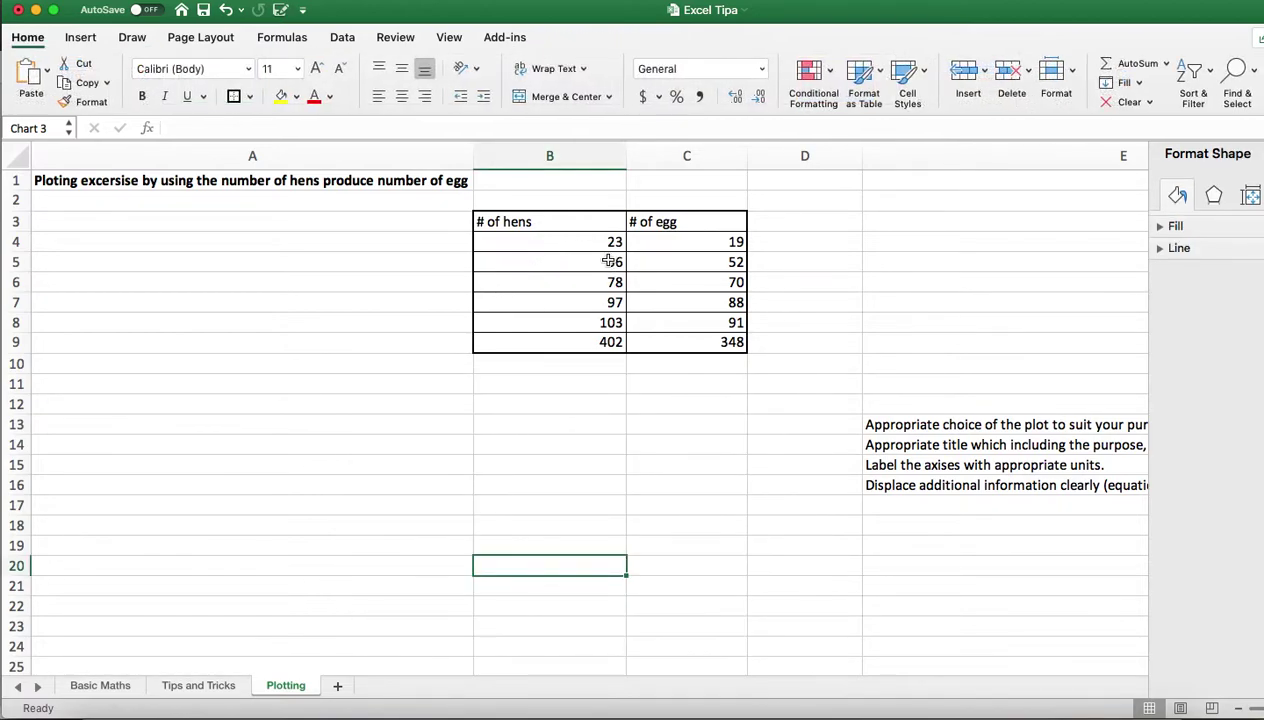
# - Insert a plain scatter chart of B4:C9 and place it below the table
pyautogui.moveTo(572, 244); pyautogui.dragTo(690, 363)
pyautogui.click(690, 363)
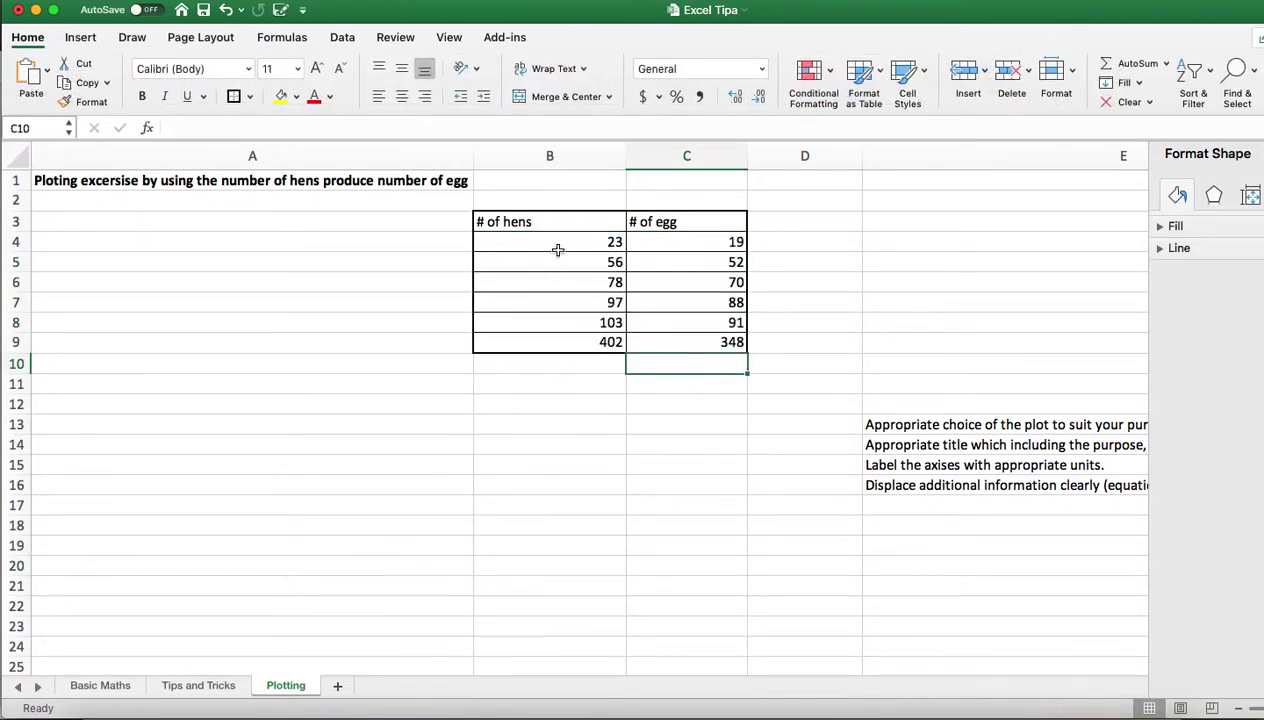
pyautogui.moveTo(556, 246); pyautogui.dragTo(685, 342)
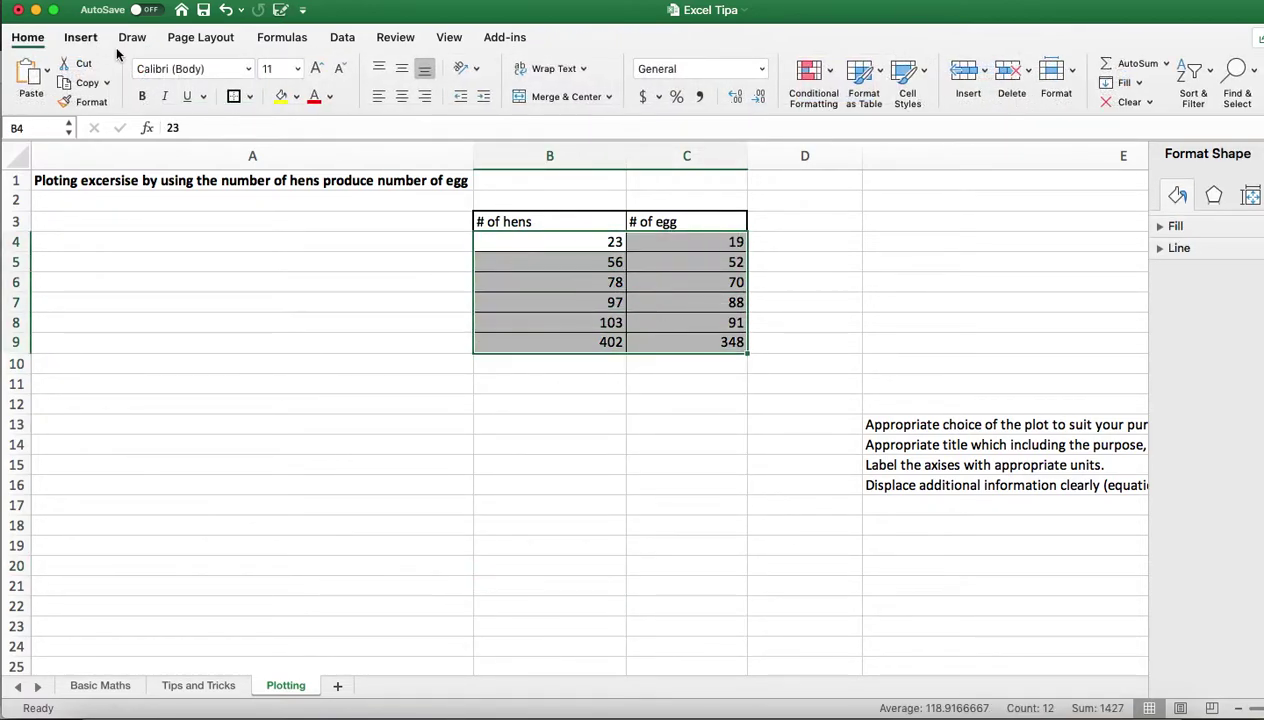
pyautogui.click(86, 38)
pyautogui.click(698, 102)
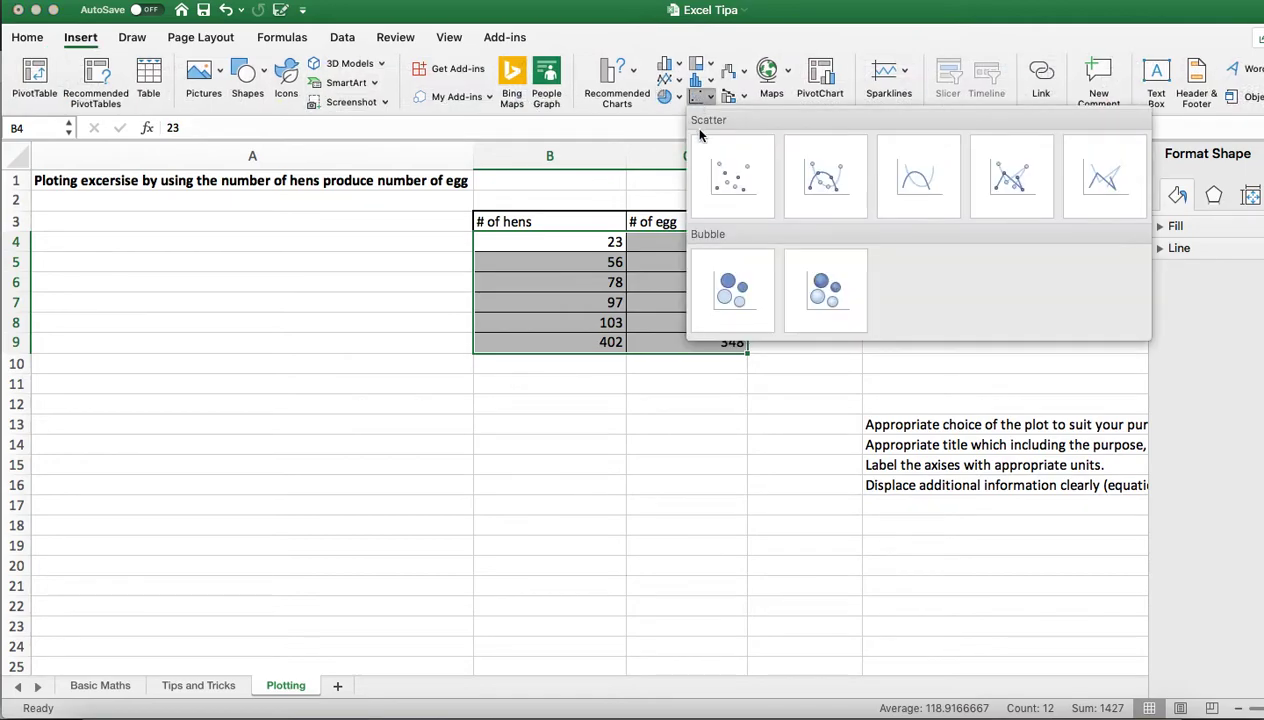
pyautogui.click(725, 188)
pyautogui.moveTo(686, 322); pyautogui.dragTo(660, 400)
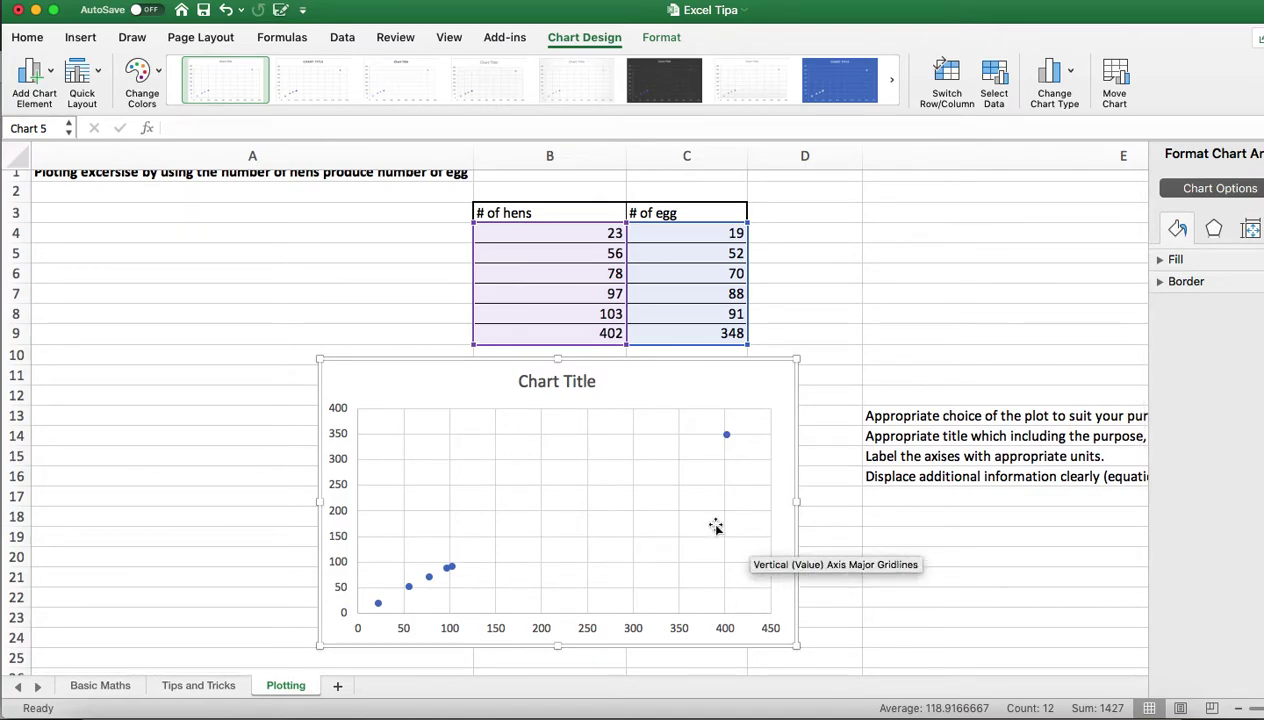
# - Delete the chart's horizontal and vertical gridlines
pyautogui.rightClick(572, 436)
pyautogui.click(533, 456)
pyautogui.rightClick(546, 473)
pyautogui.click(548, 473)
pyautogui.scroll(-1, 841, 645)
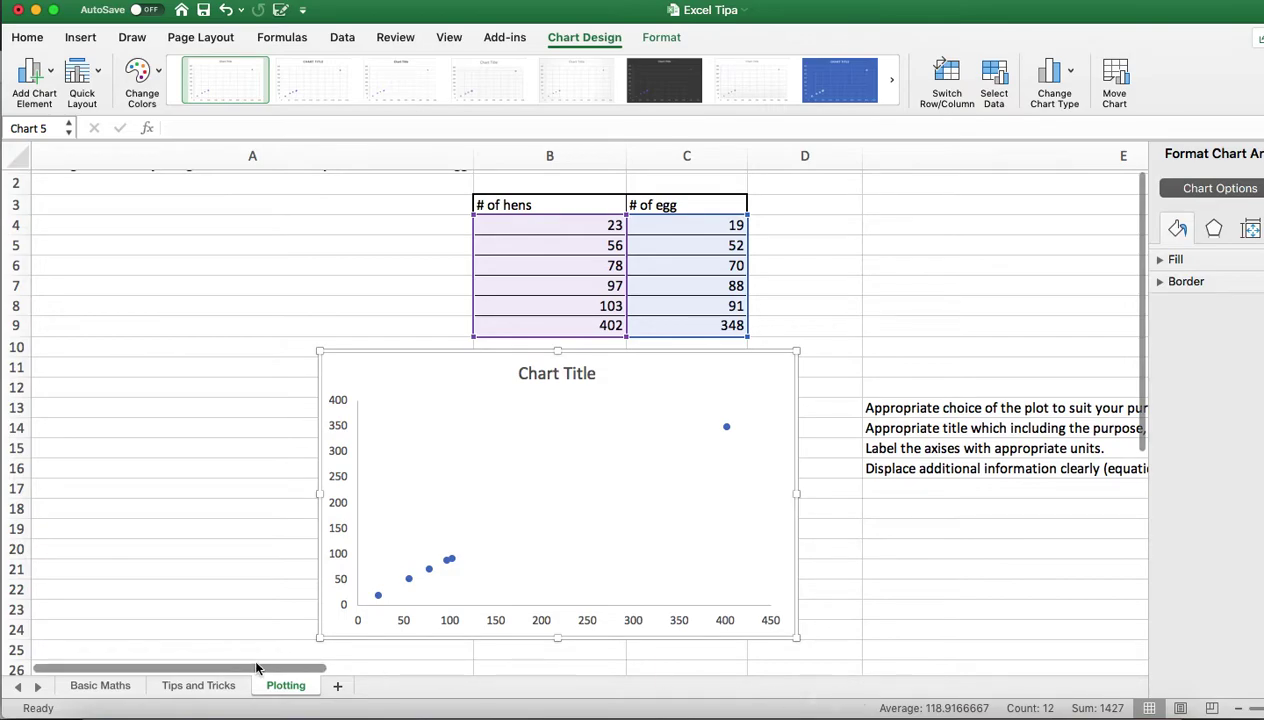
pyautogui.scroll(1, 333, 677)
pyautogui.moveTo(333, 670); pyautogui.dragTo(375, 682)
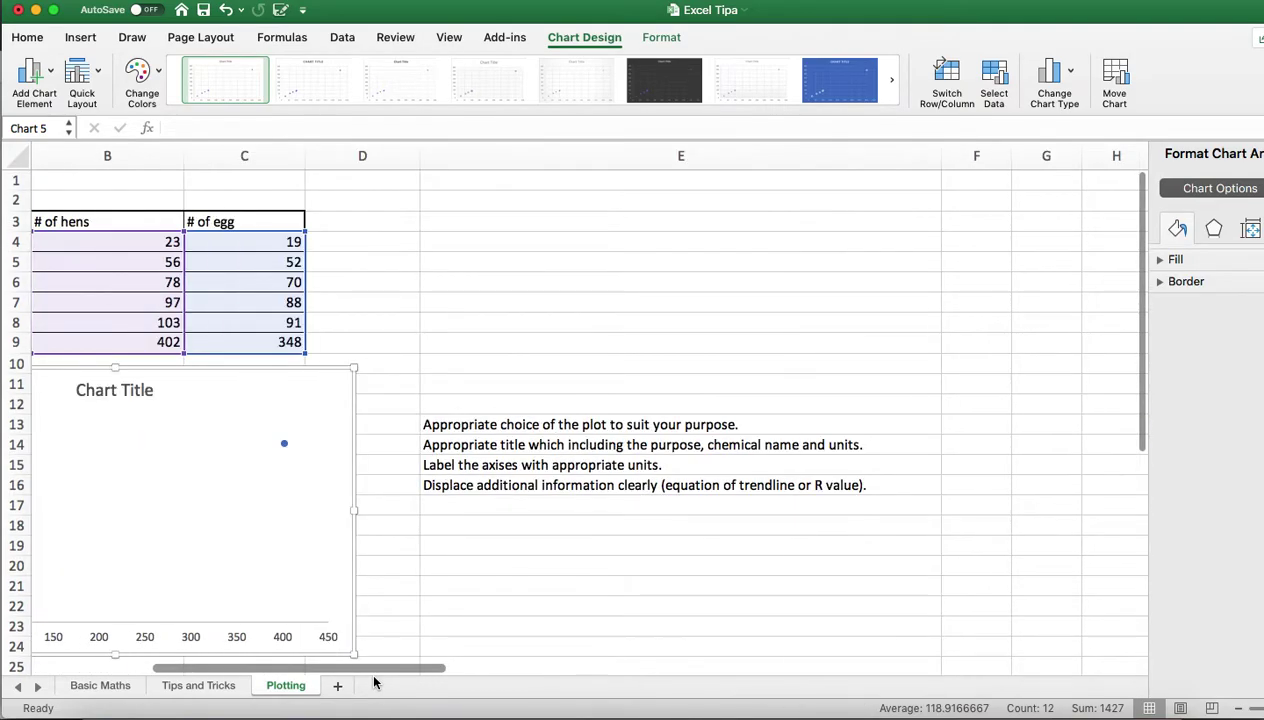
# - Replace the placeholder 'Chart Title' with 'Observation of number of egg laid by different number of hens'
pyautogui.click(535, 441)
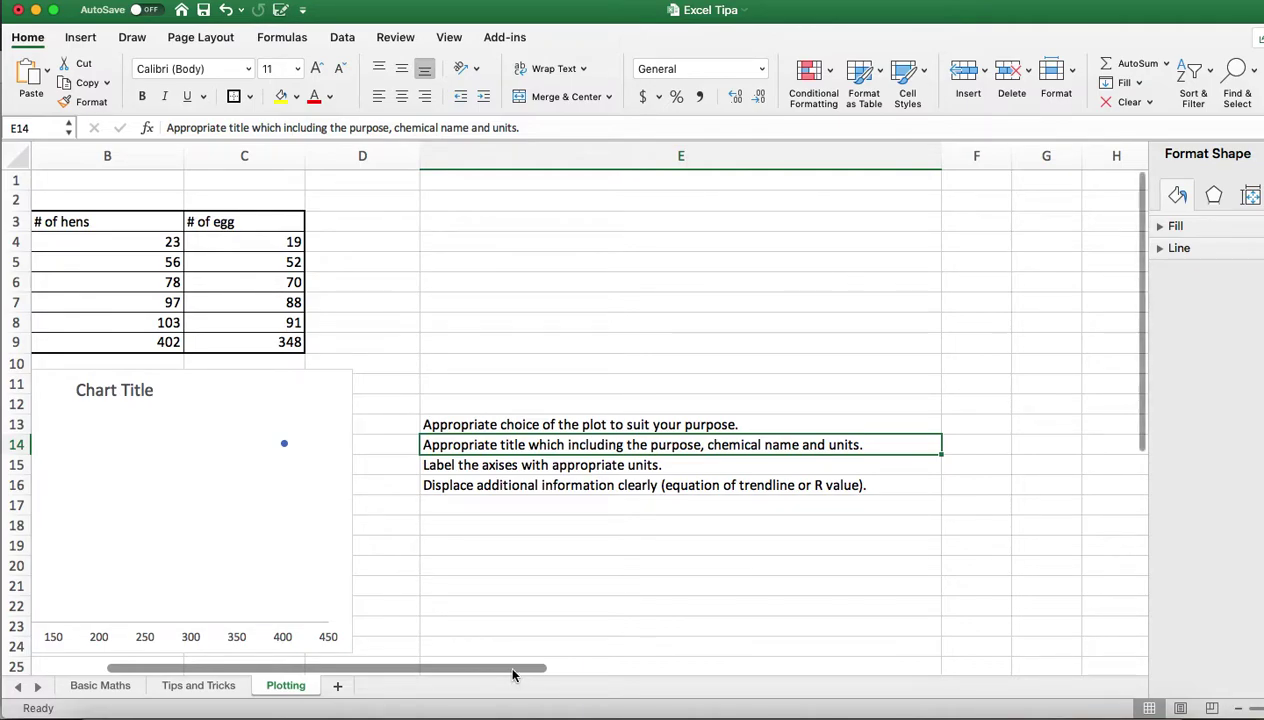
pyautogui.moveTo(512, 672); pyautogui.dragTo(488, 671)
pyautogui.click(549, 392)
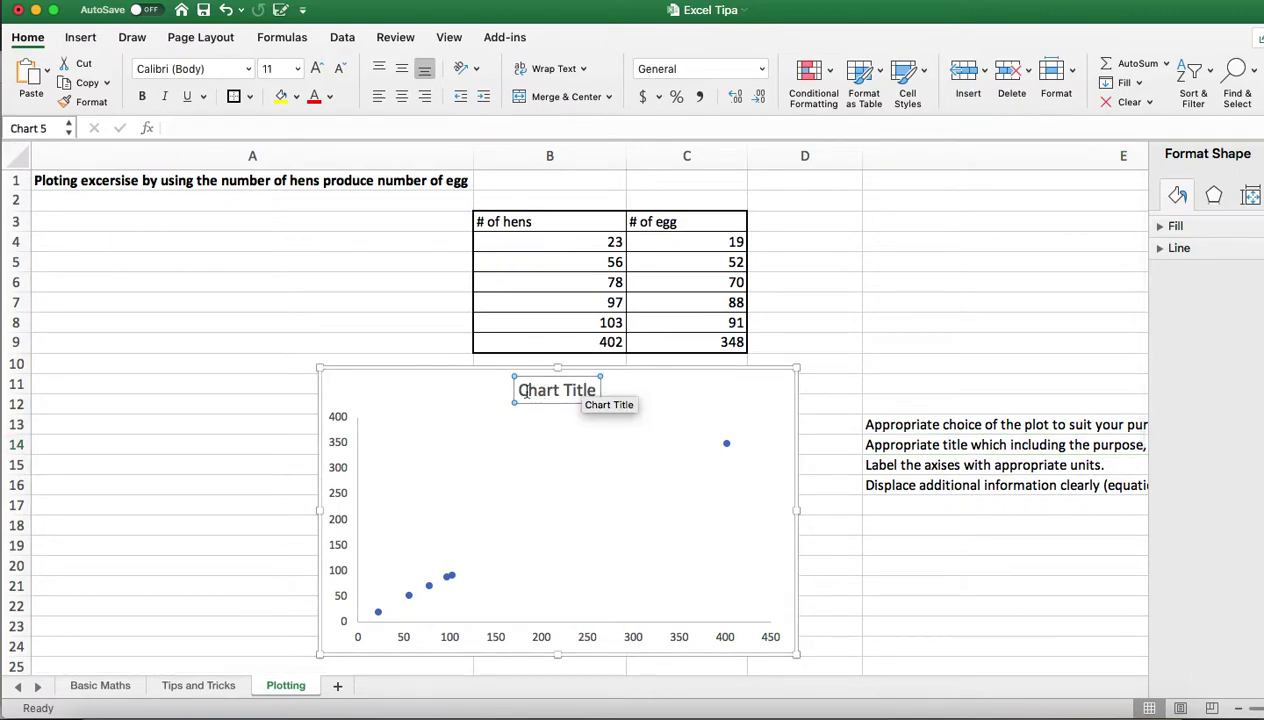
pyautogui.moveTo(516, 390); pyautogui.dragTo(597, 401)
pyautogui.press('BackSpace')
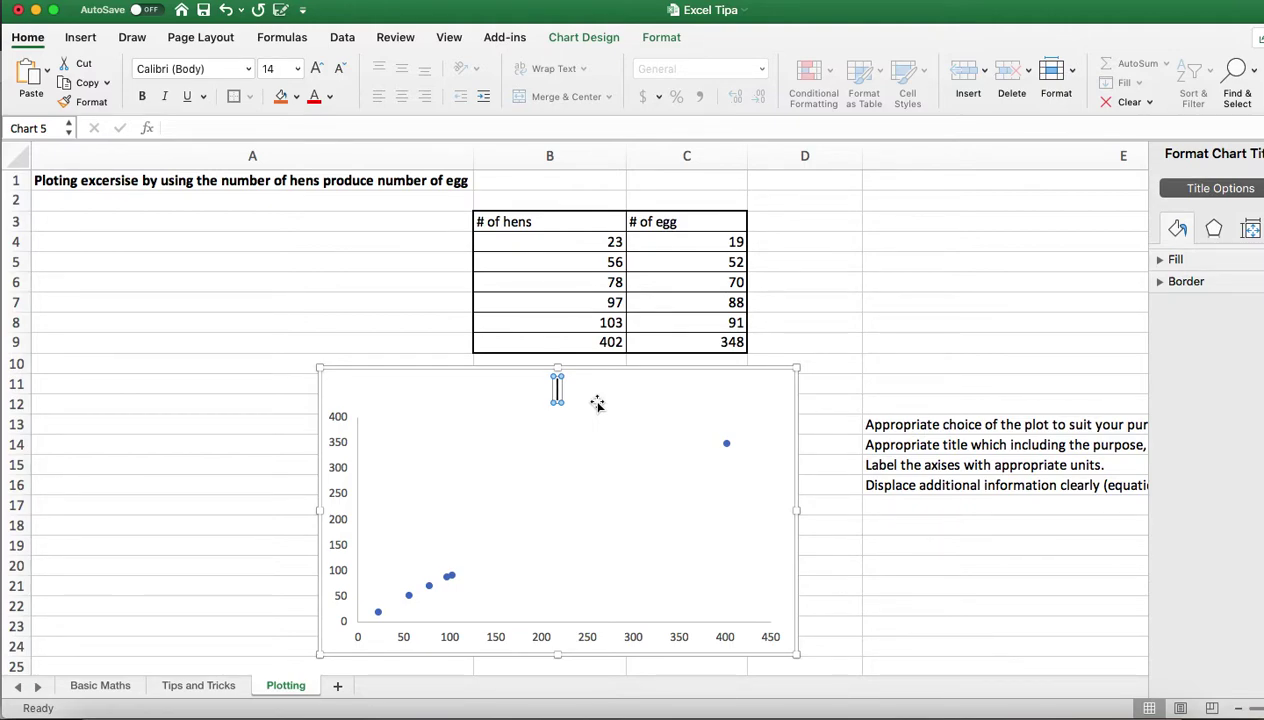
pyautogui.write('A')
pyautogui.press('BackSpace')
pyautogui.write('Observation of')
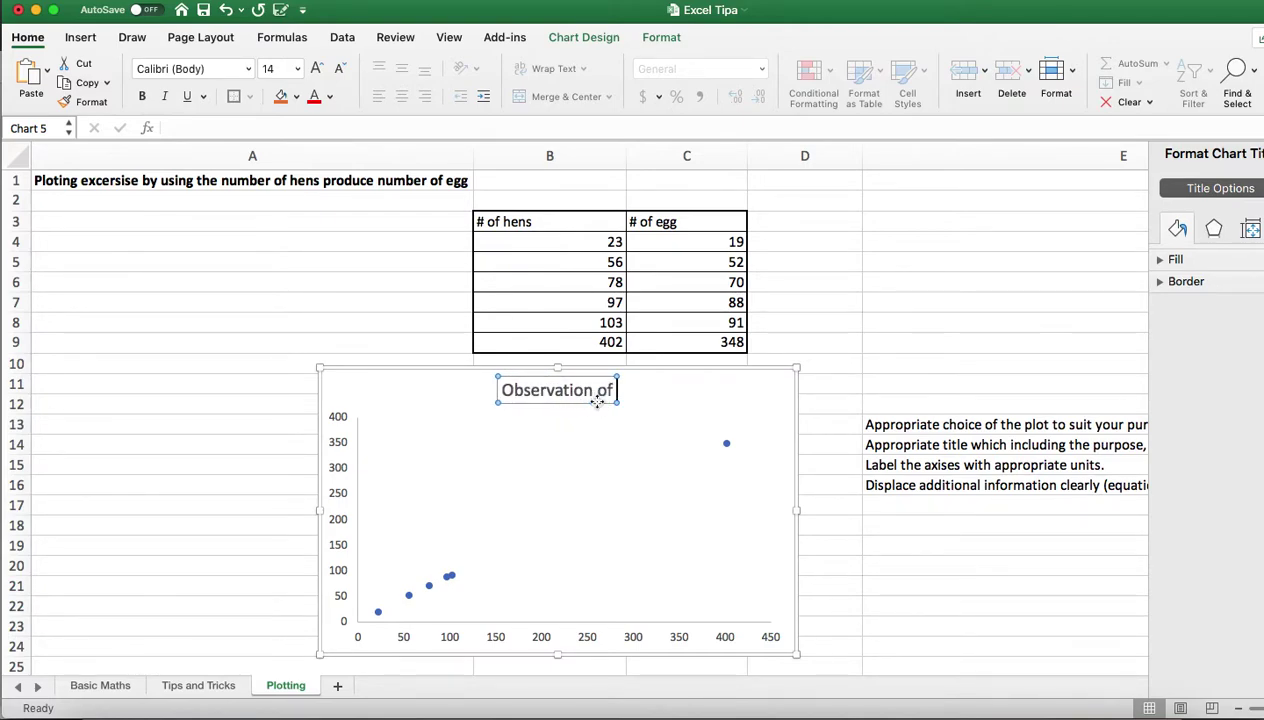
pyautogui.write(' number of')
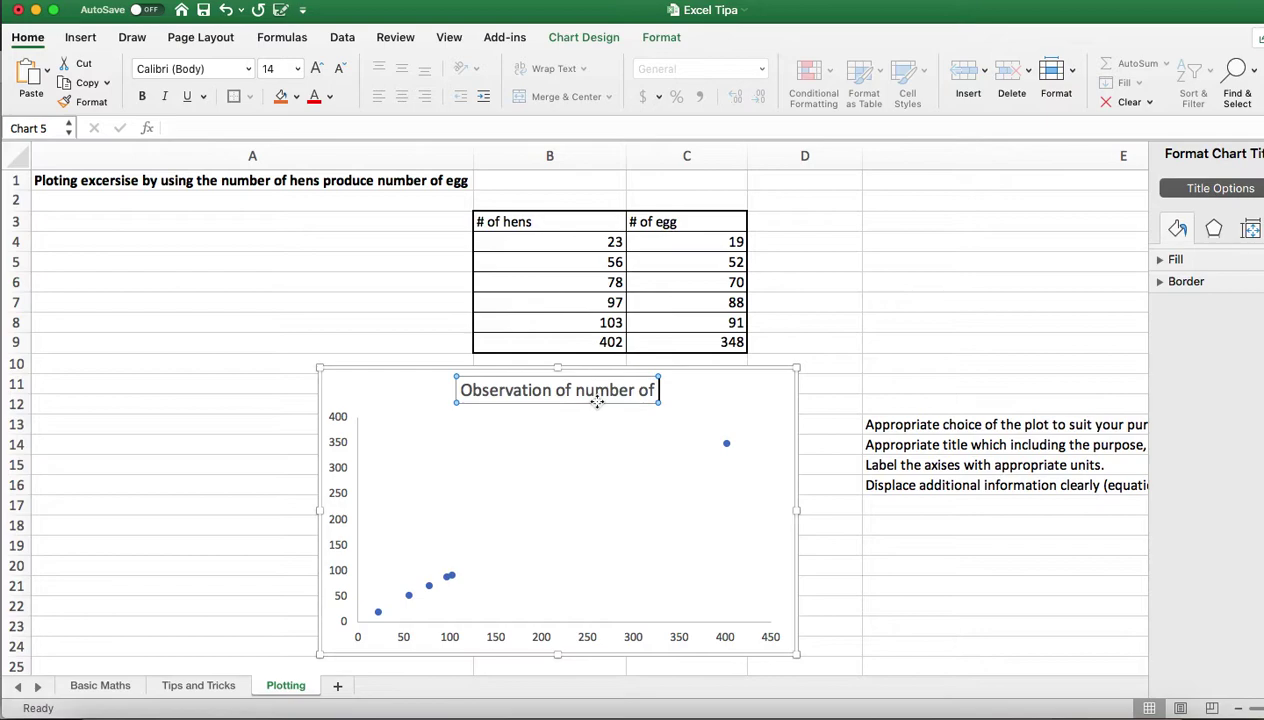
pyautogui.write(' egg laid')
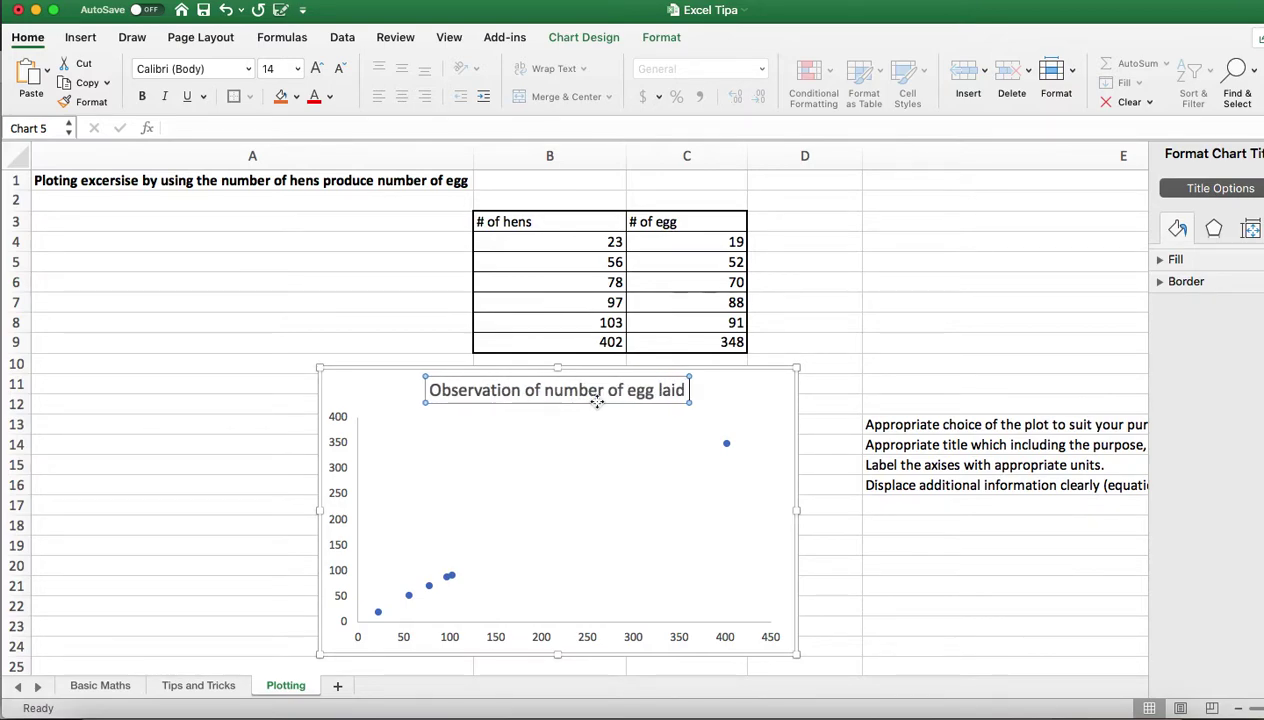
pyautogui.write(' by')
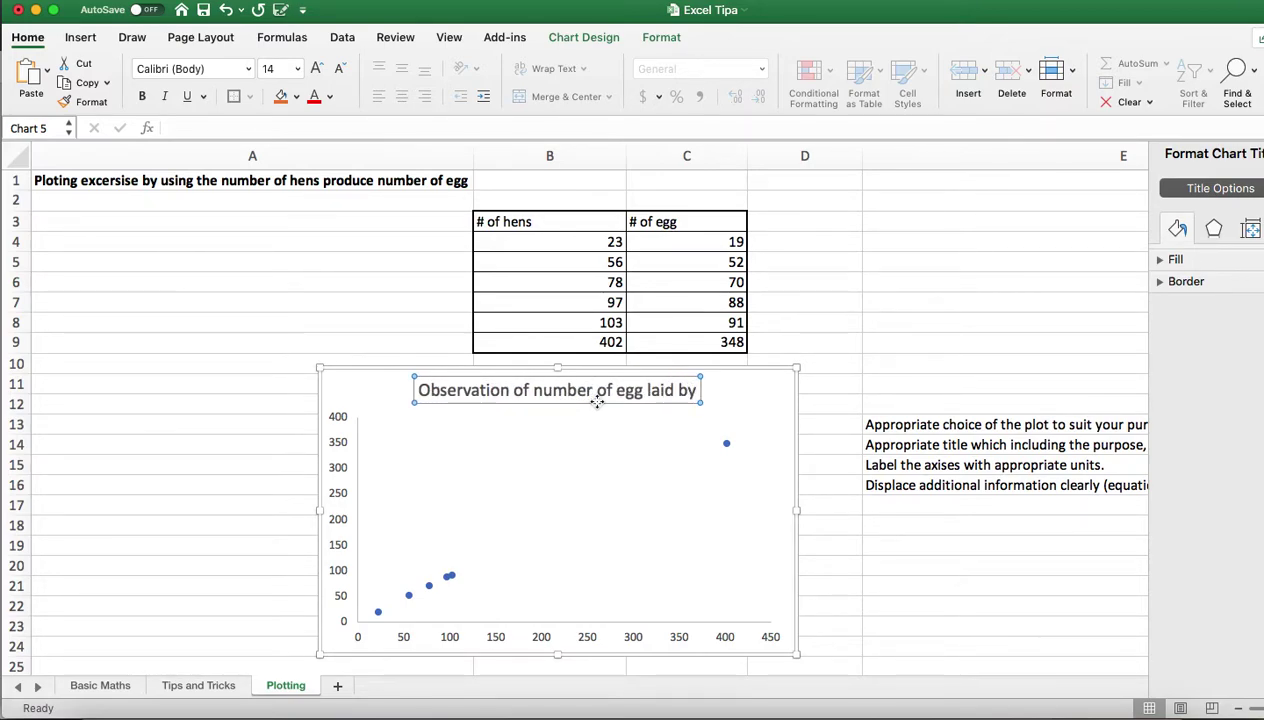
pyautogui.write(' different numb')
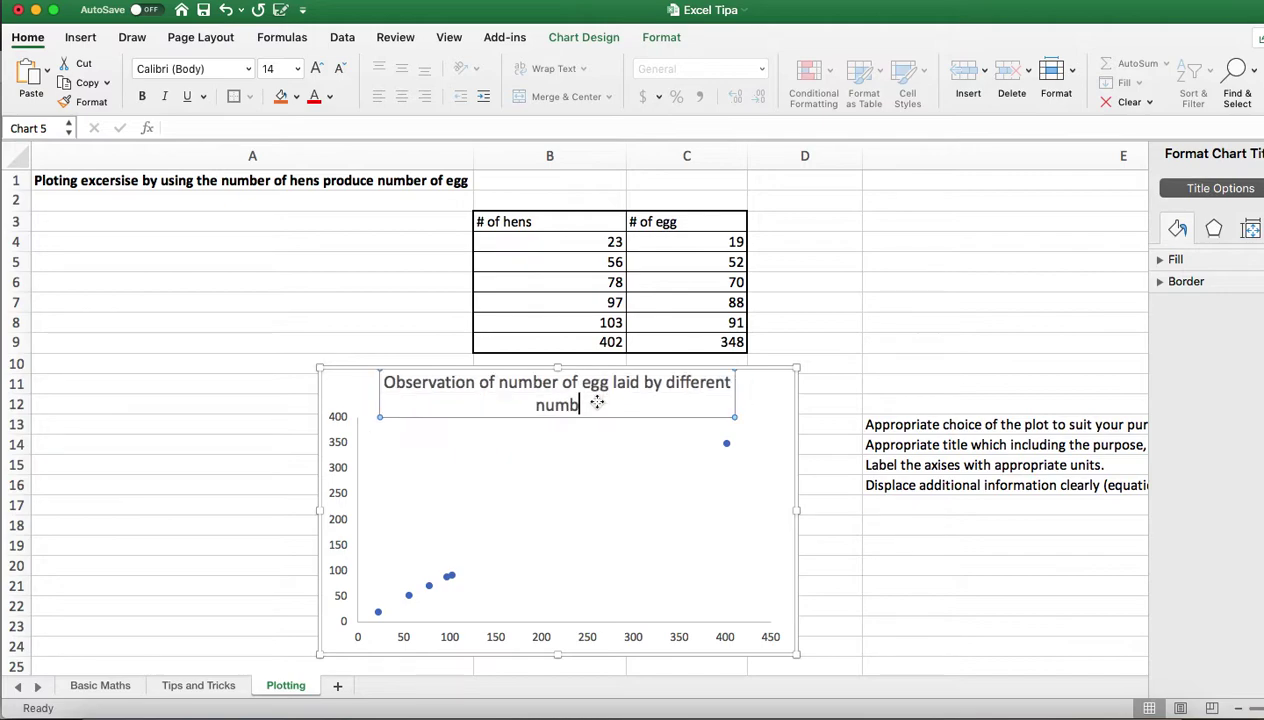
pyautogui.write('er of hens')
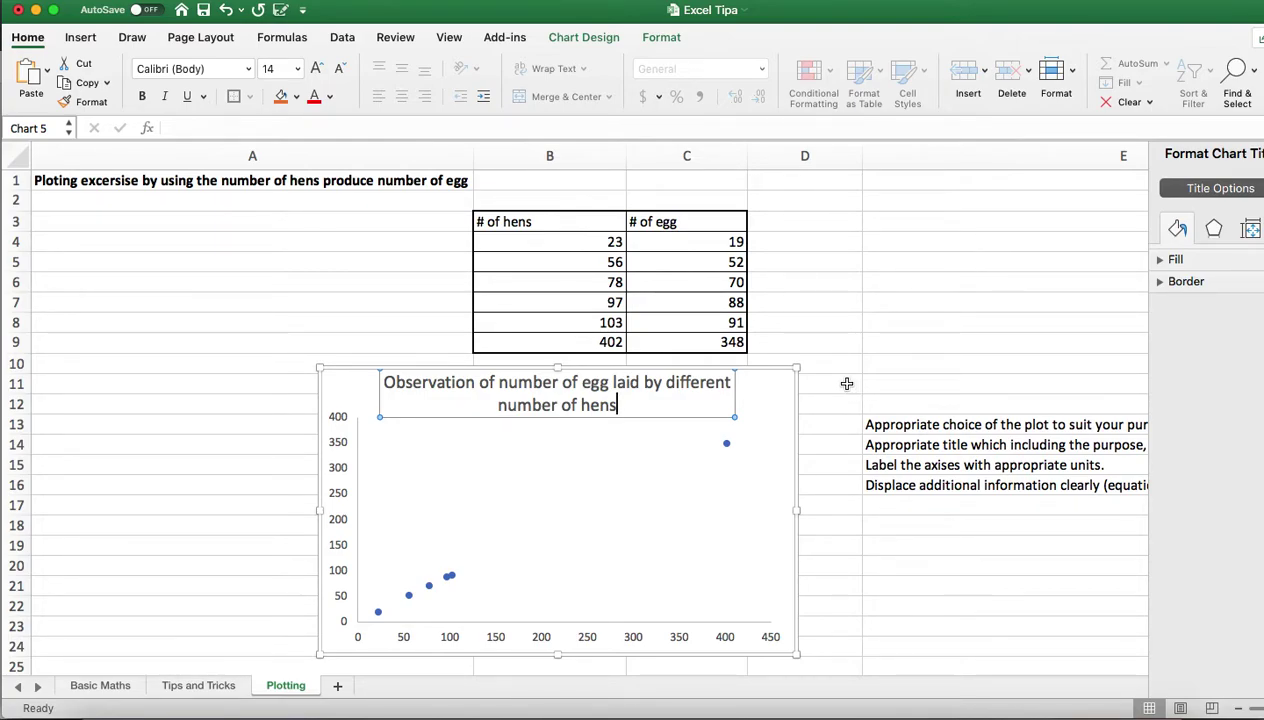
pyautogui.click(837, 391)
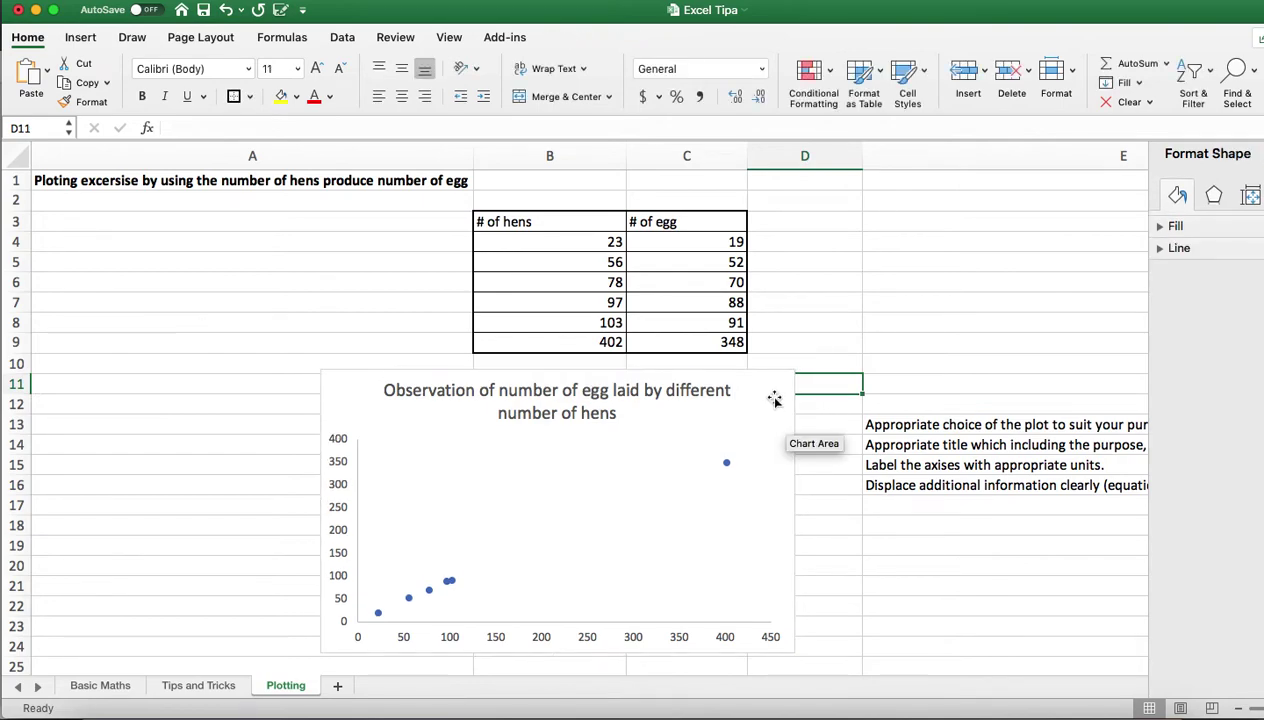
pyautogui.click(936, 586)
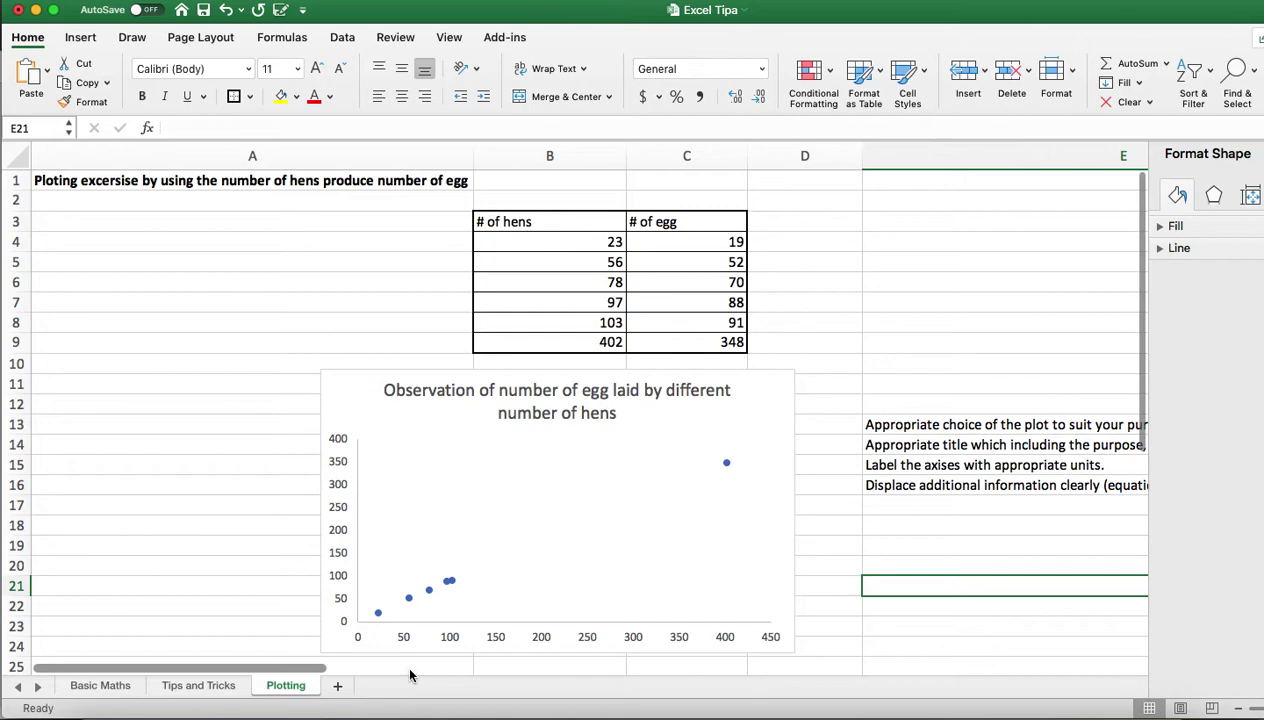
pyautogui.moveTo(308, 669); pyautogui.dragTo(440, 670)
pyautogui.click(538, 466)
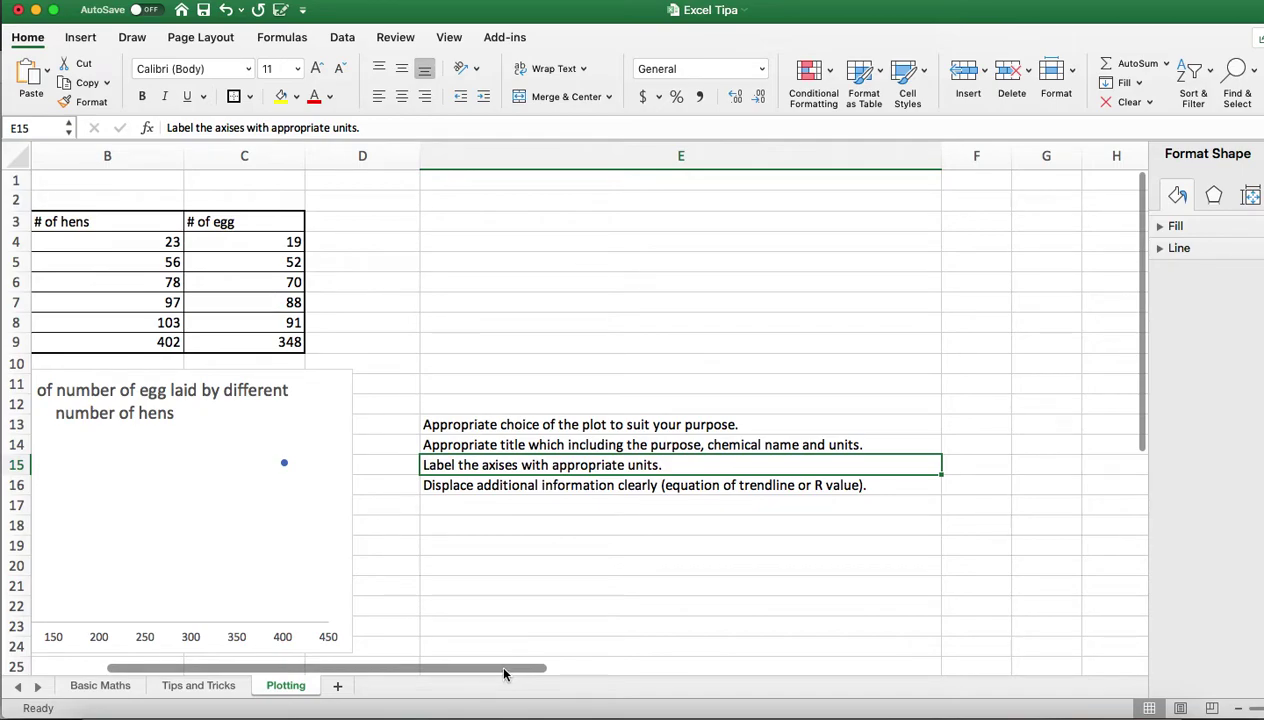
pyautogui.hscroll(-5, 504, 672)
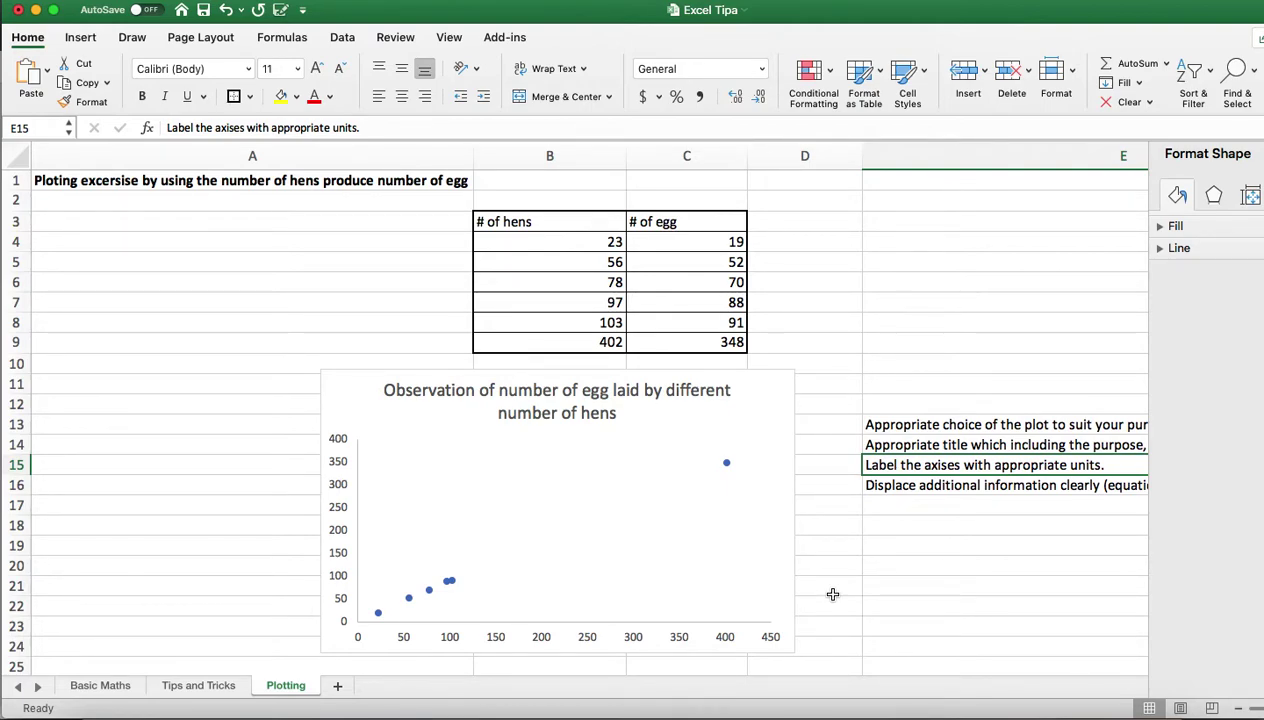
# - Add a primary horizontal axis title reading '# of hens'
pyautogui.click(640, 643)
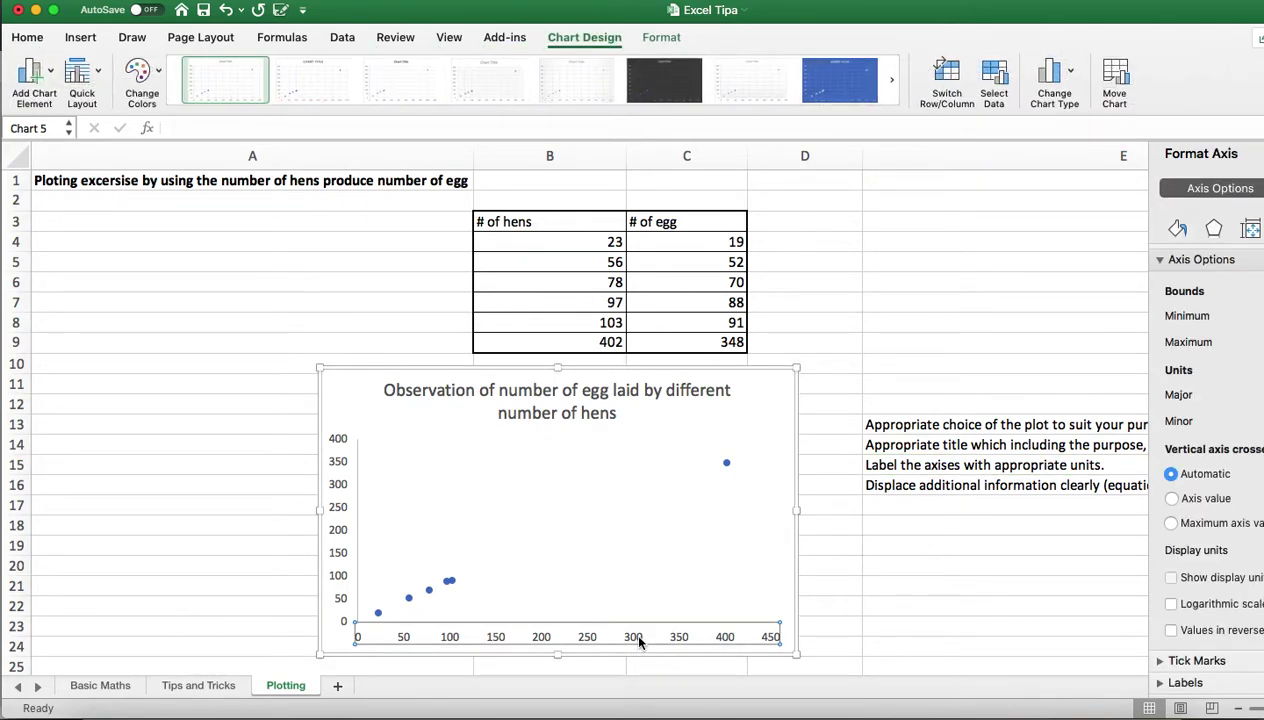
pyautogui.click(28, 68)
pyautogui.moveTo(41, 122)
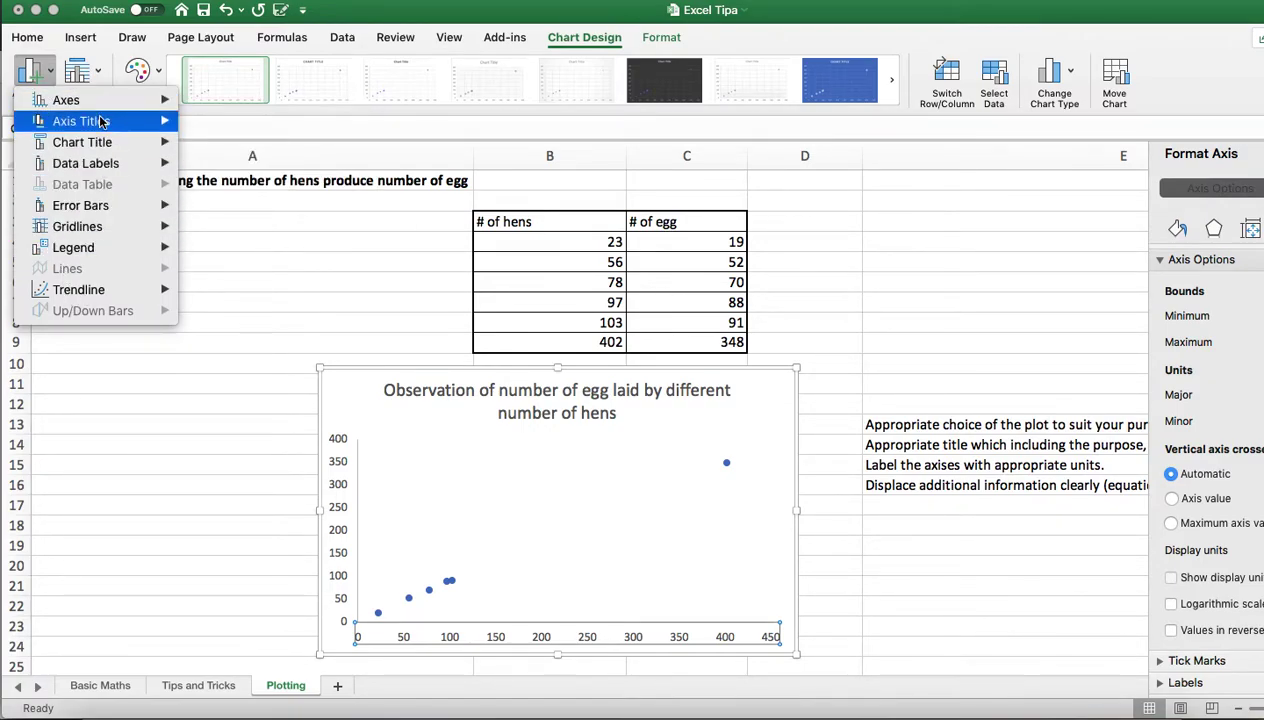
pyautogui.moveTo(97, 108)
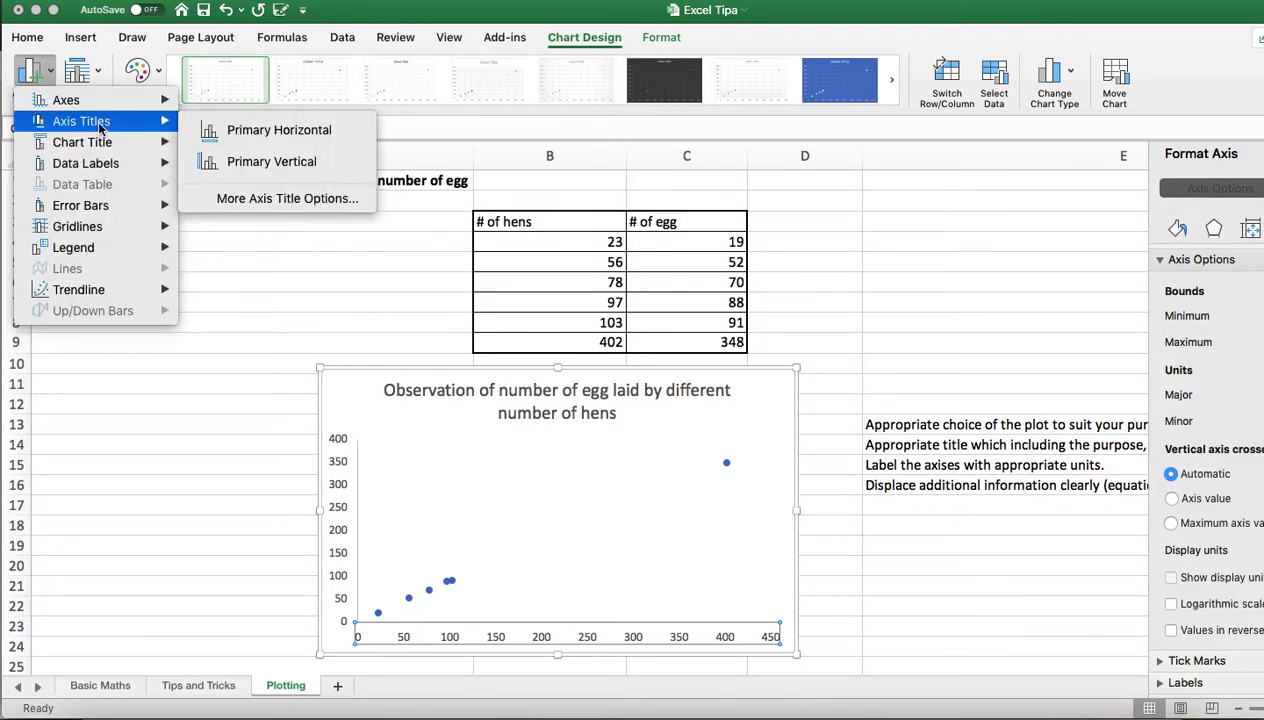
pyautogui.click(215, 132)
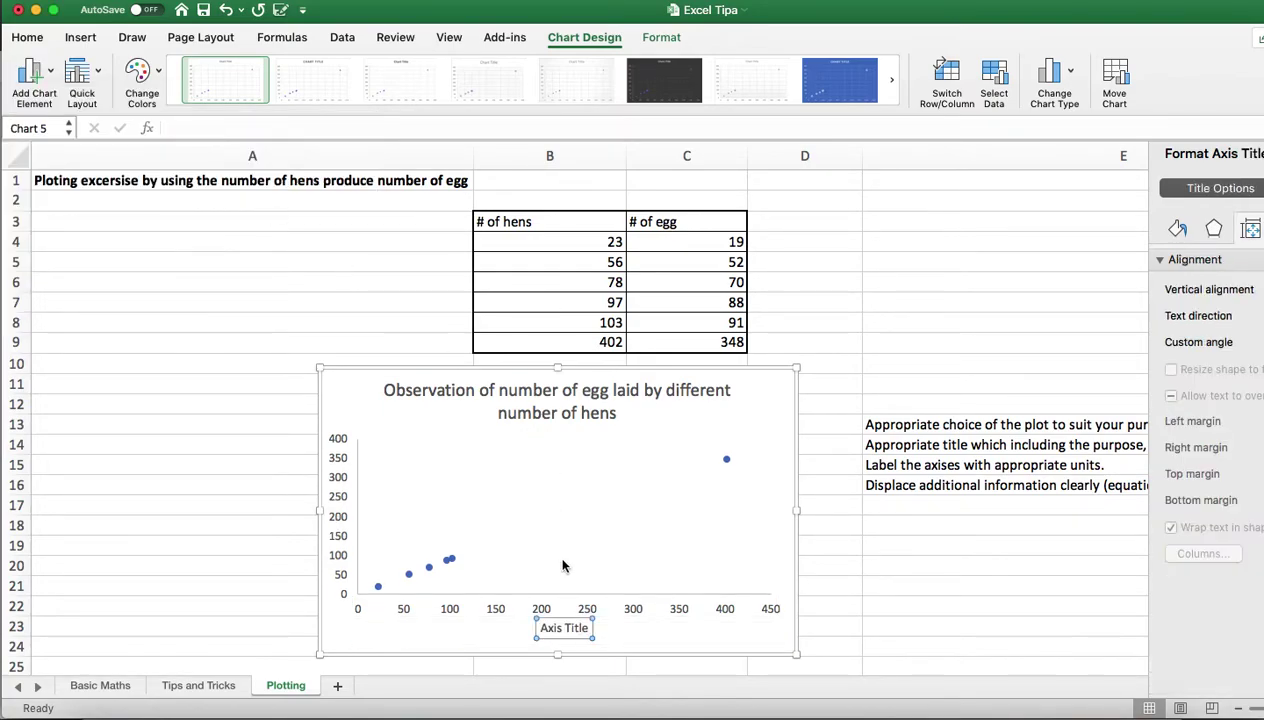
pyautogui.moveTo(541, 628); pyautogui.dragTo(598, 628)
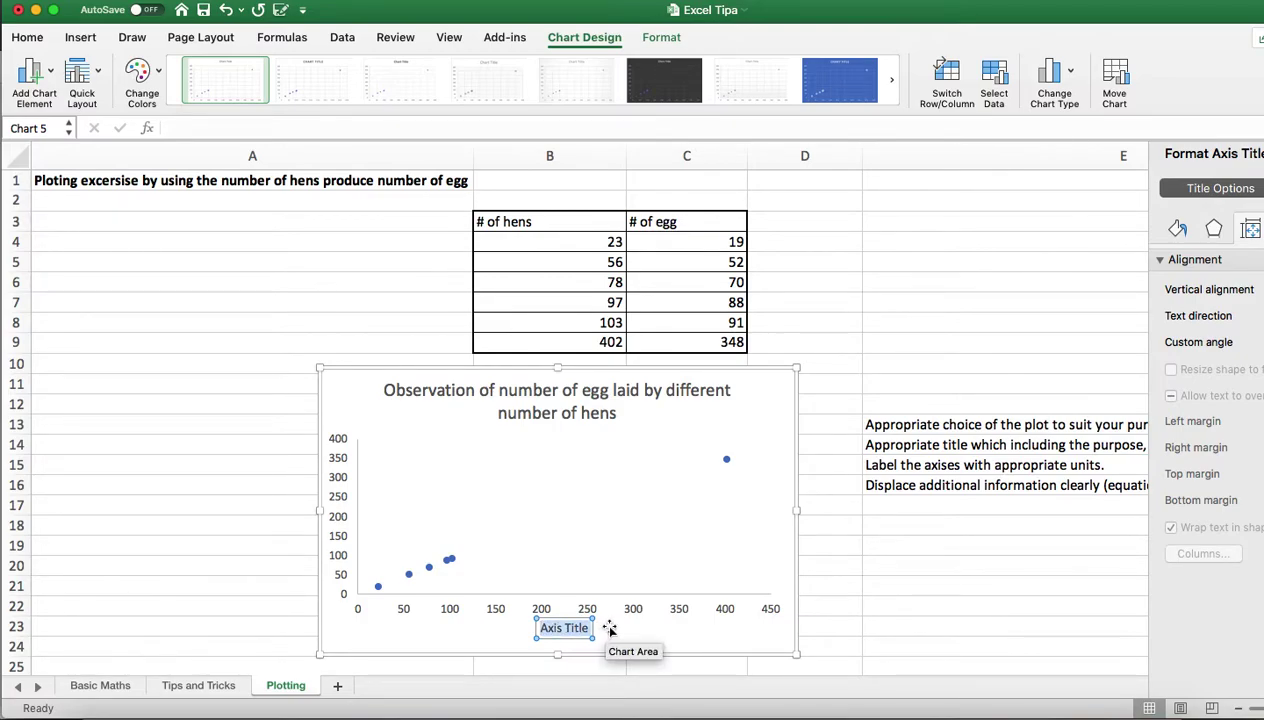
pyautogui.write('#')
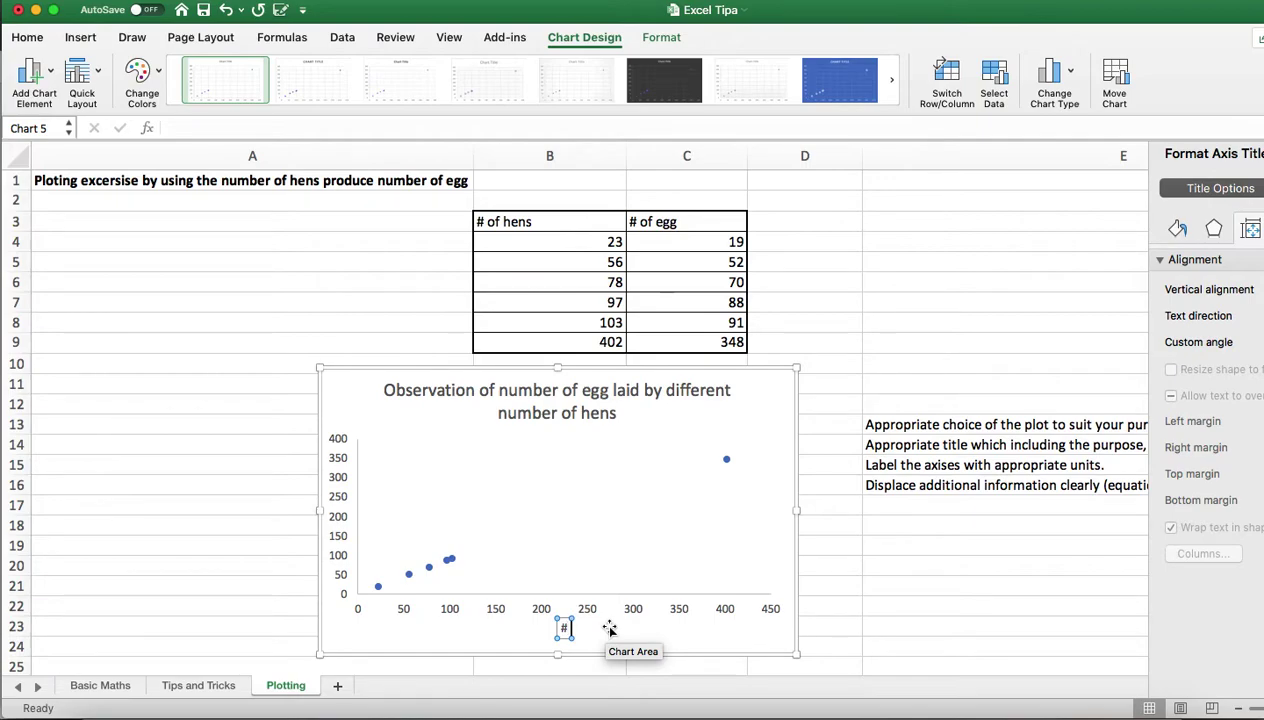
pyautogui.write(' of hens')
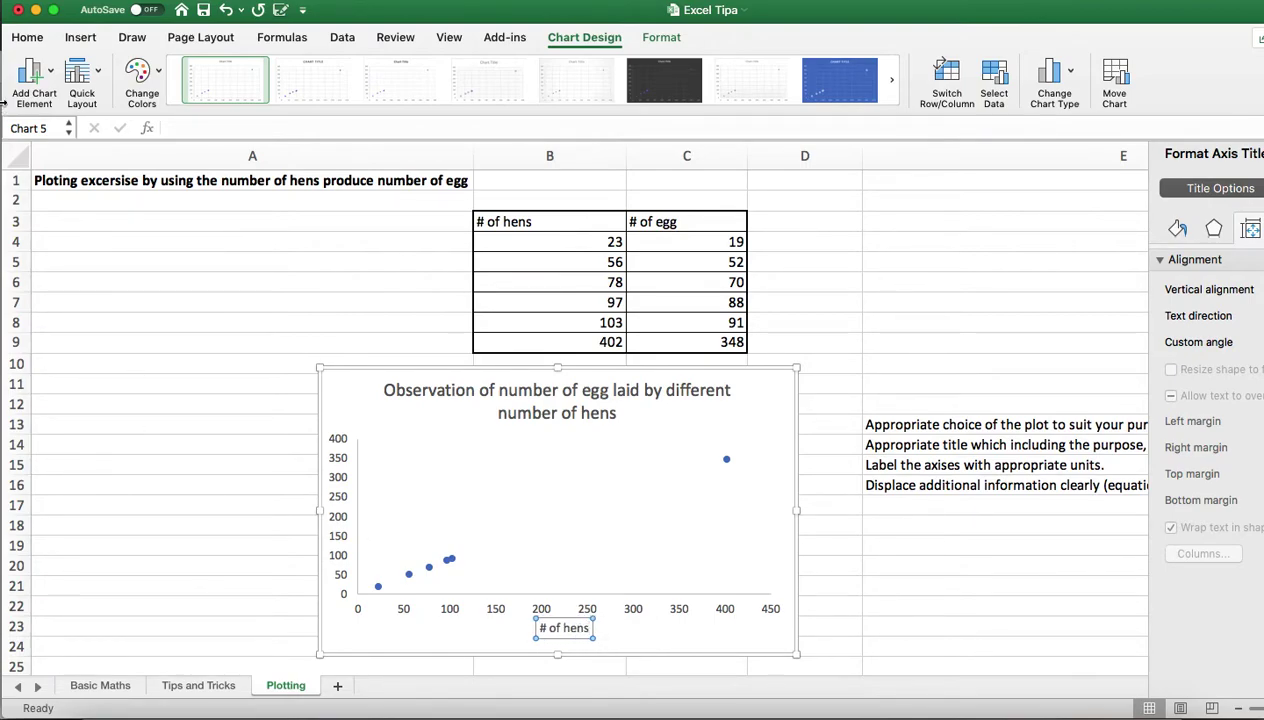
# - Add the vertical axis title '# of egg' and leave the chart
pyautogui.click(30, 72)
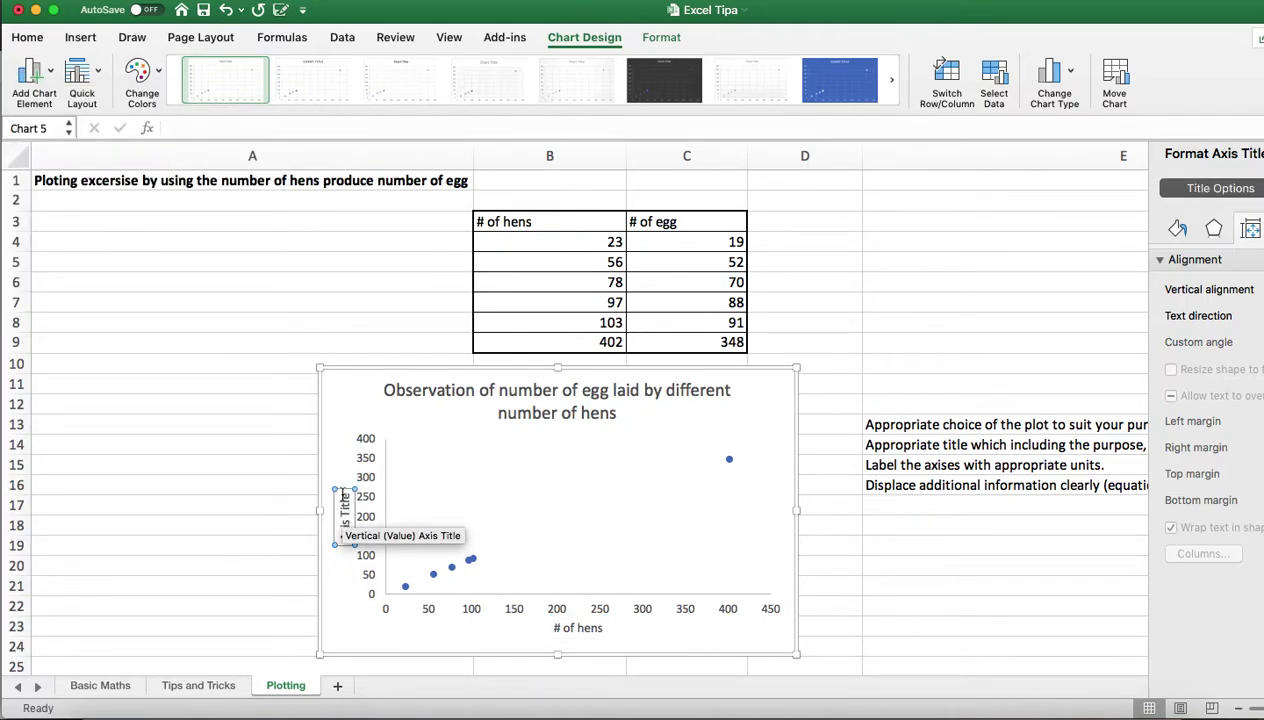
pyautogui.write('# of egg')
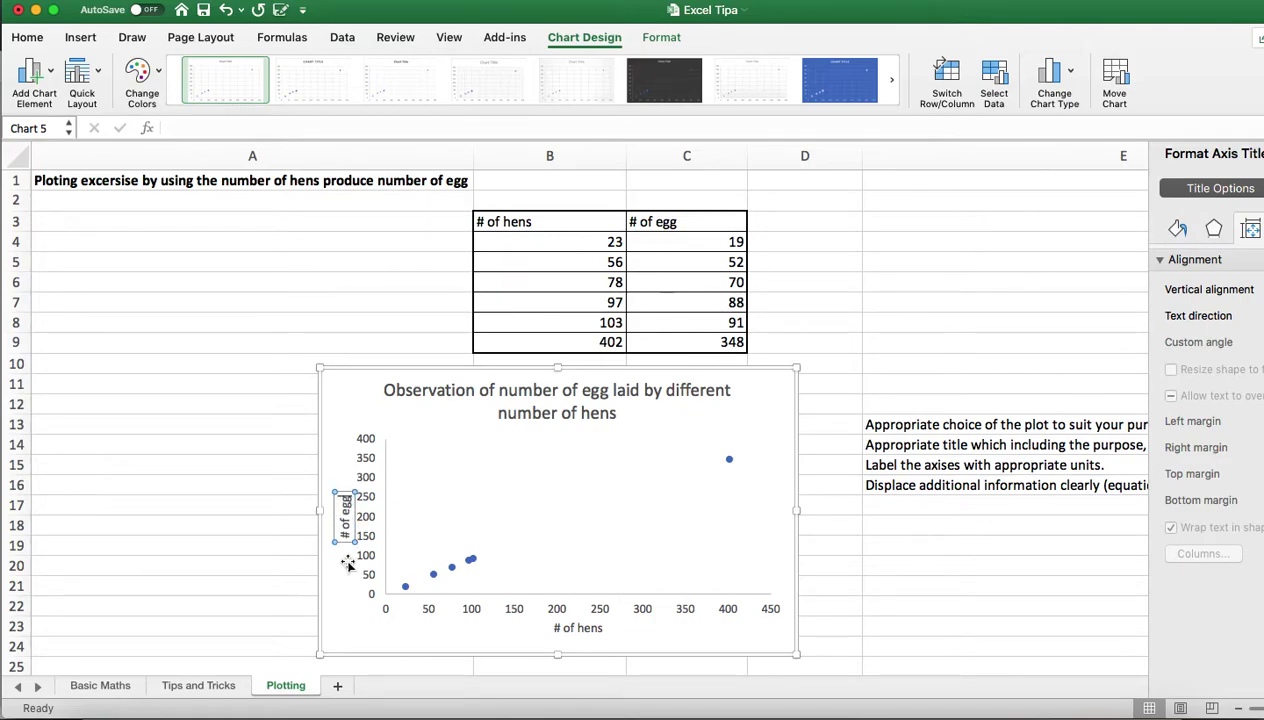
pyautogui.click(895, 525)
pyautogui.click(900, 560)
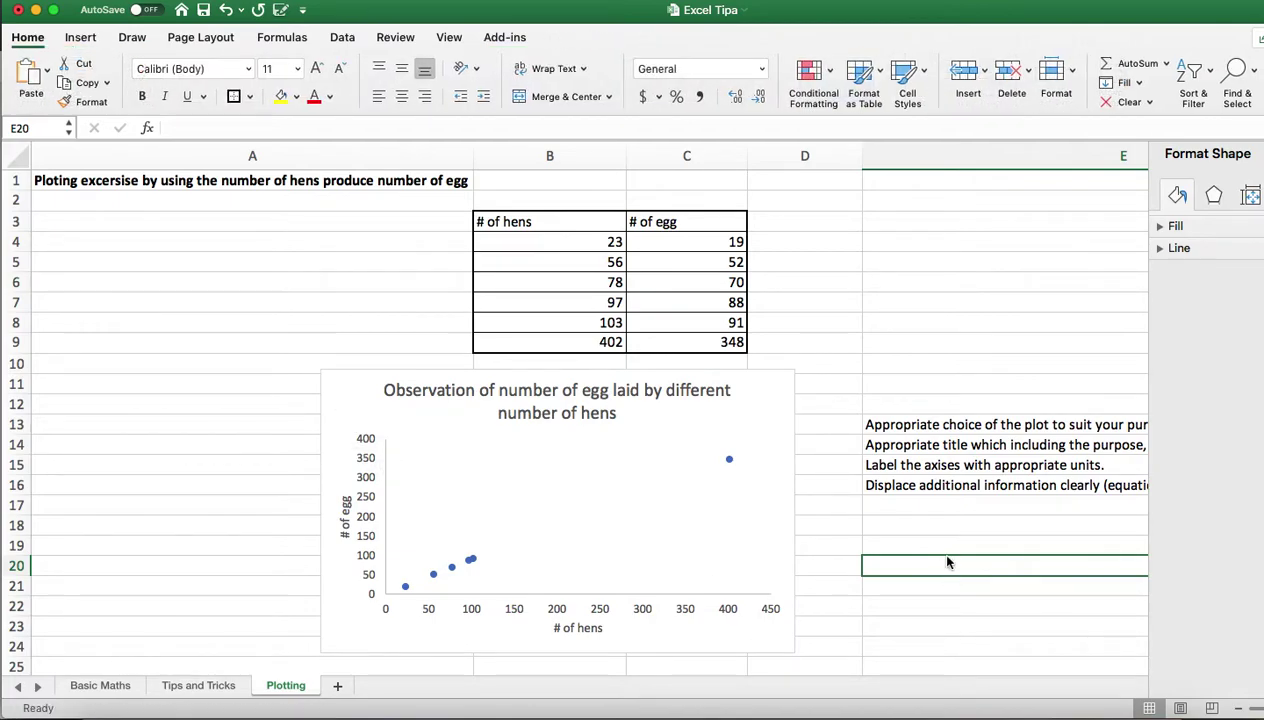
pyautogui.click(943, 528)
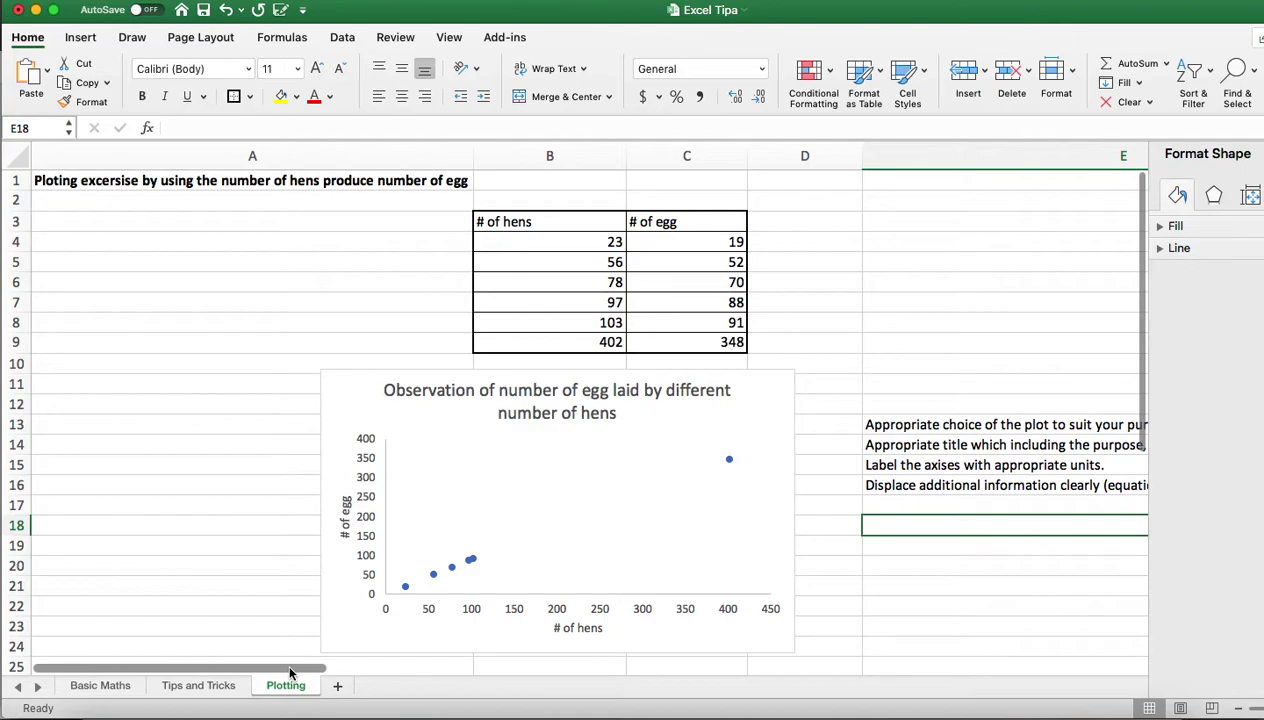
pyautogui.moveTo(290, 672); pyautogui.dragTo(387, 672)
pyautogui.click(549, 484)
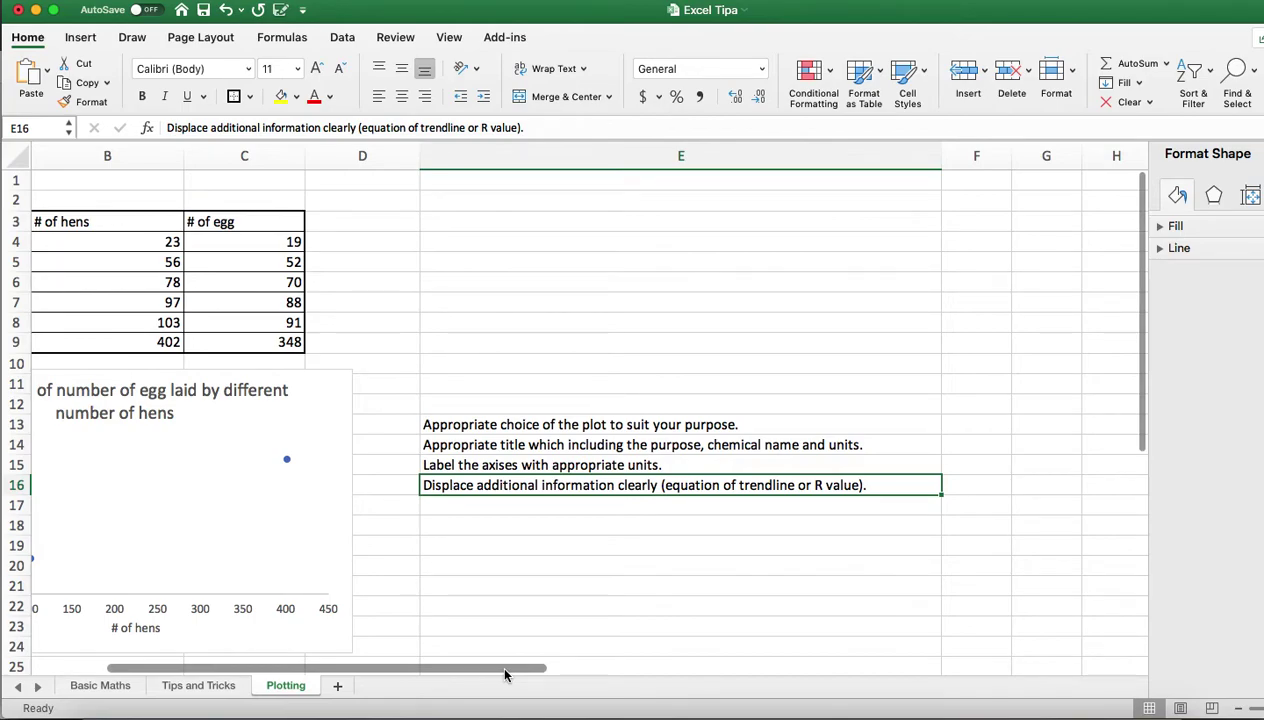
pyautogui.moveTo(505, 675); pyautogui.dragTo(463, 675)
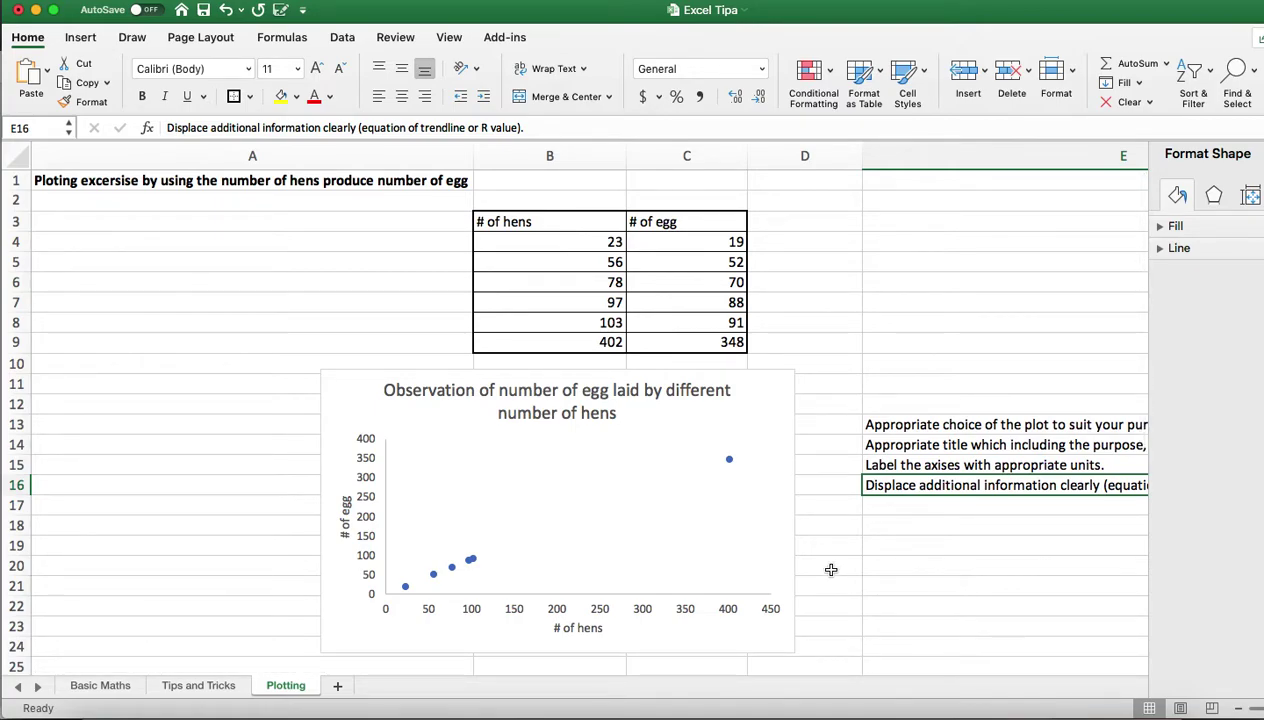
pyautogui.click(447, 601)
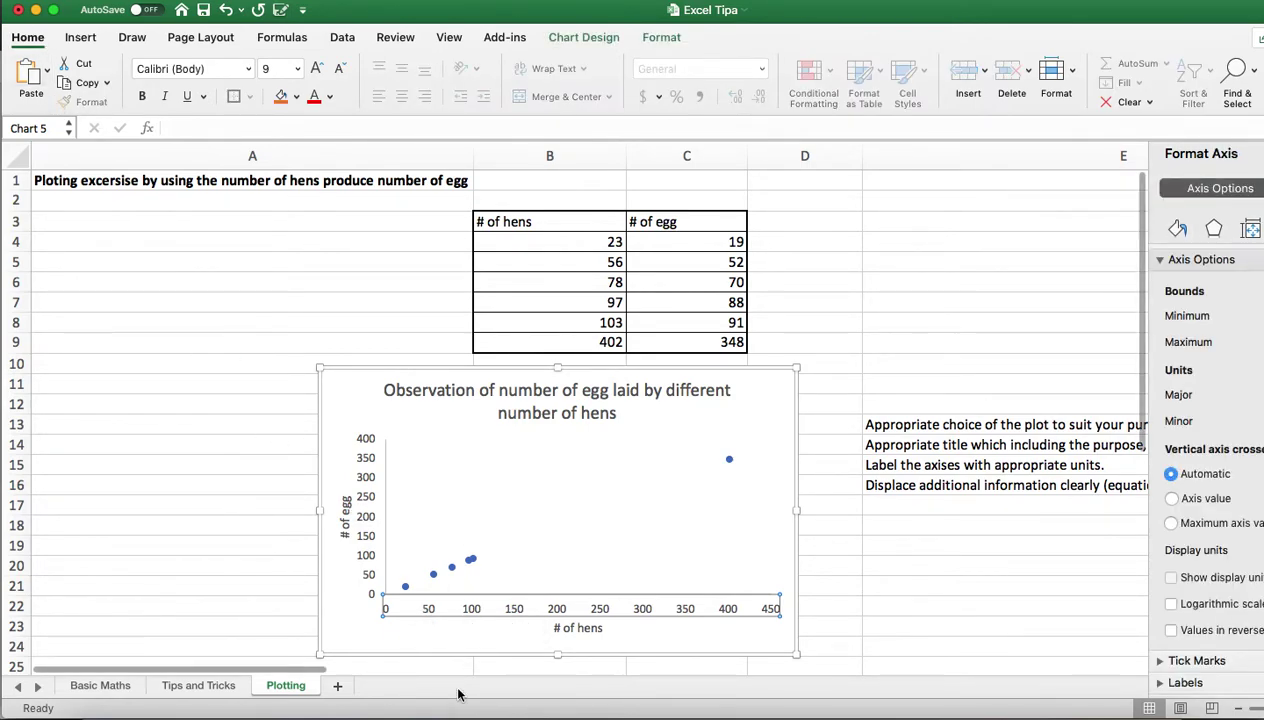
pyautogui.click(371, 545)
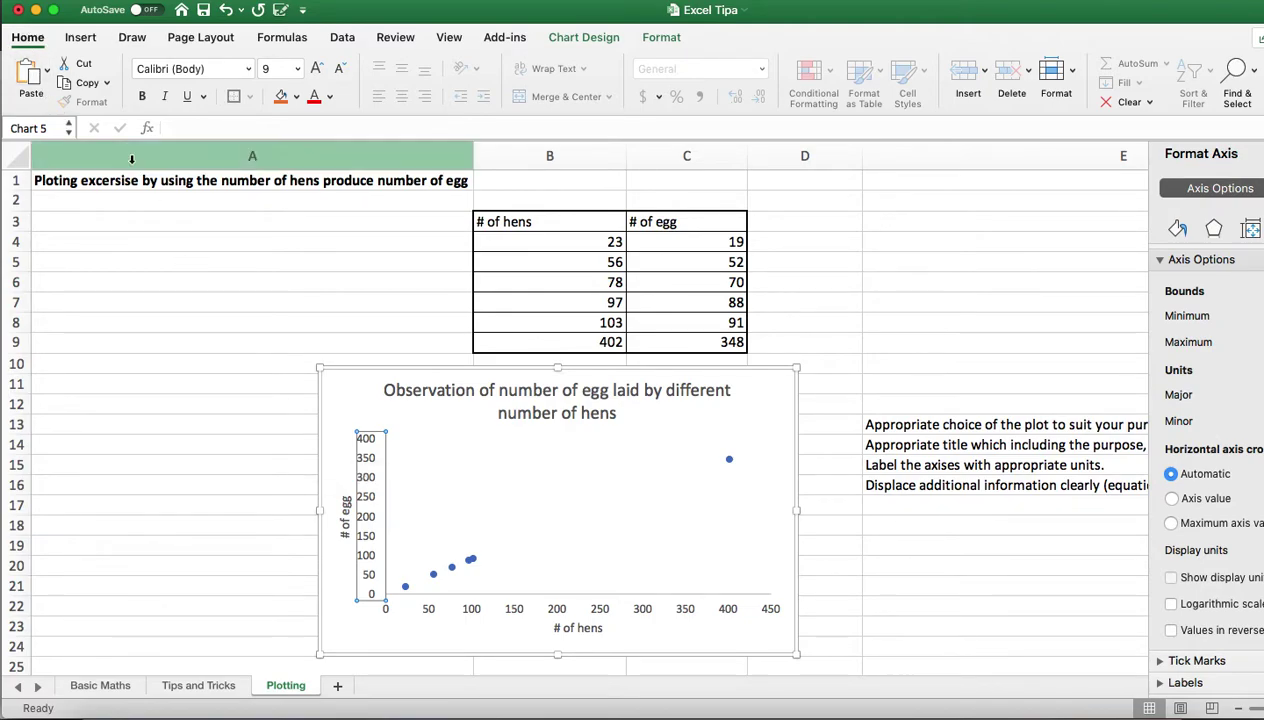
pyautogui.click(440, 476)
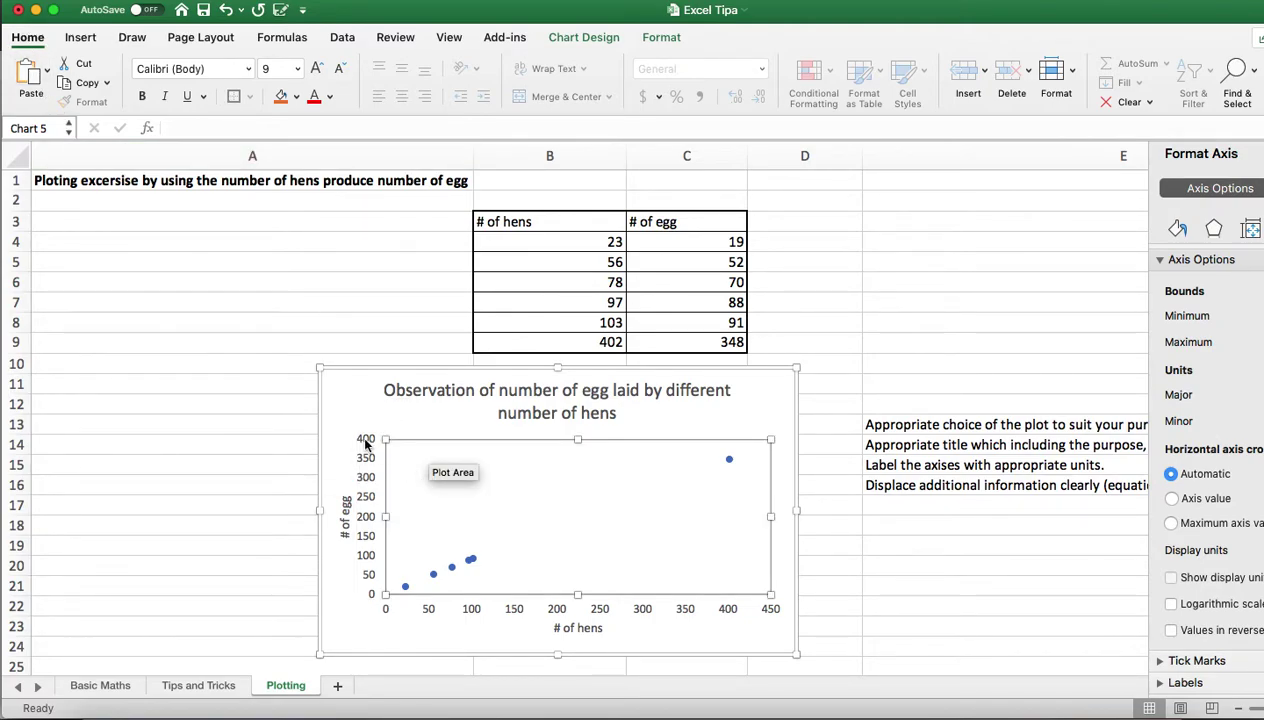
pyautogui.click(366, 444)
pyautogui.click(42, 86)
pyautogui.click(145, 520)
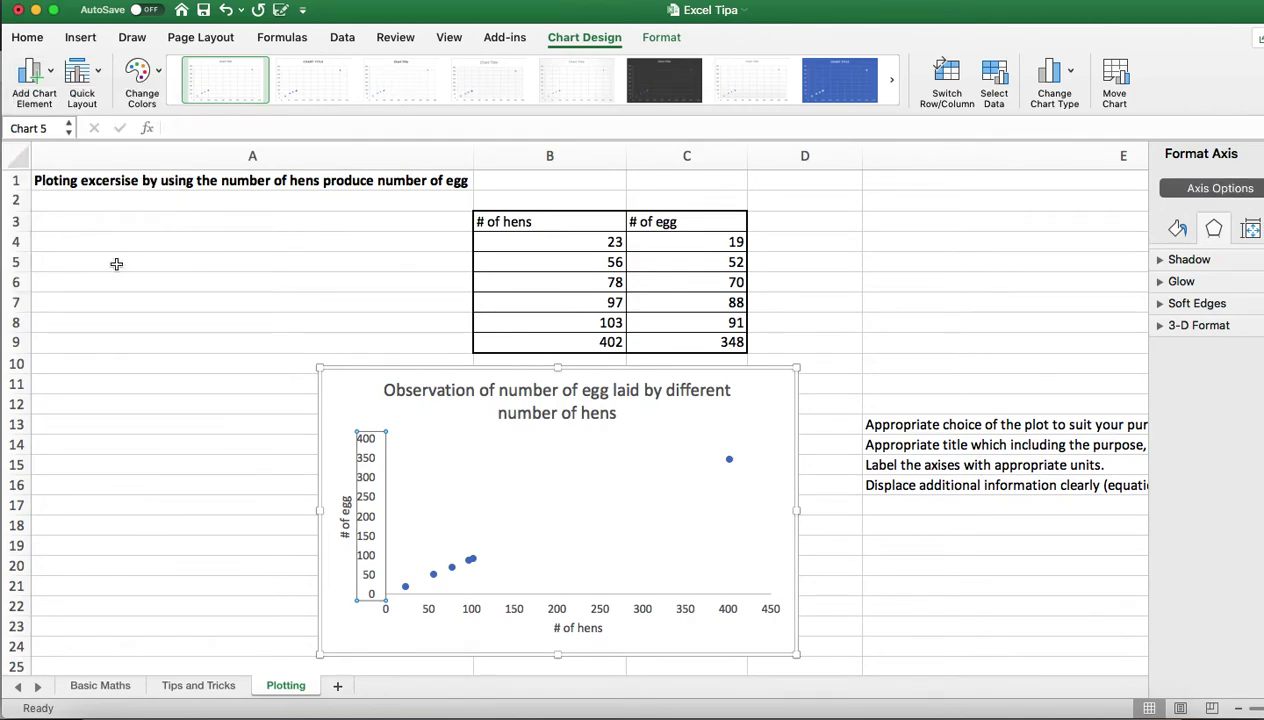
pyautogui.click(178, 596)
pyautogui.click(918, 600)
pyautogui.scroll(-1, 473, 562)
pyautogui.click(471, 555)
# - Add a linear trendline to the series, displaying its equation and R² value
pyautogui.rightClick(471, 556)
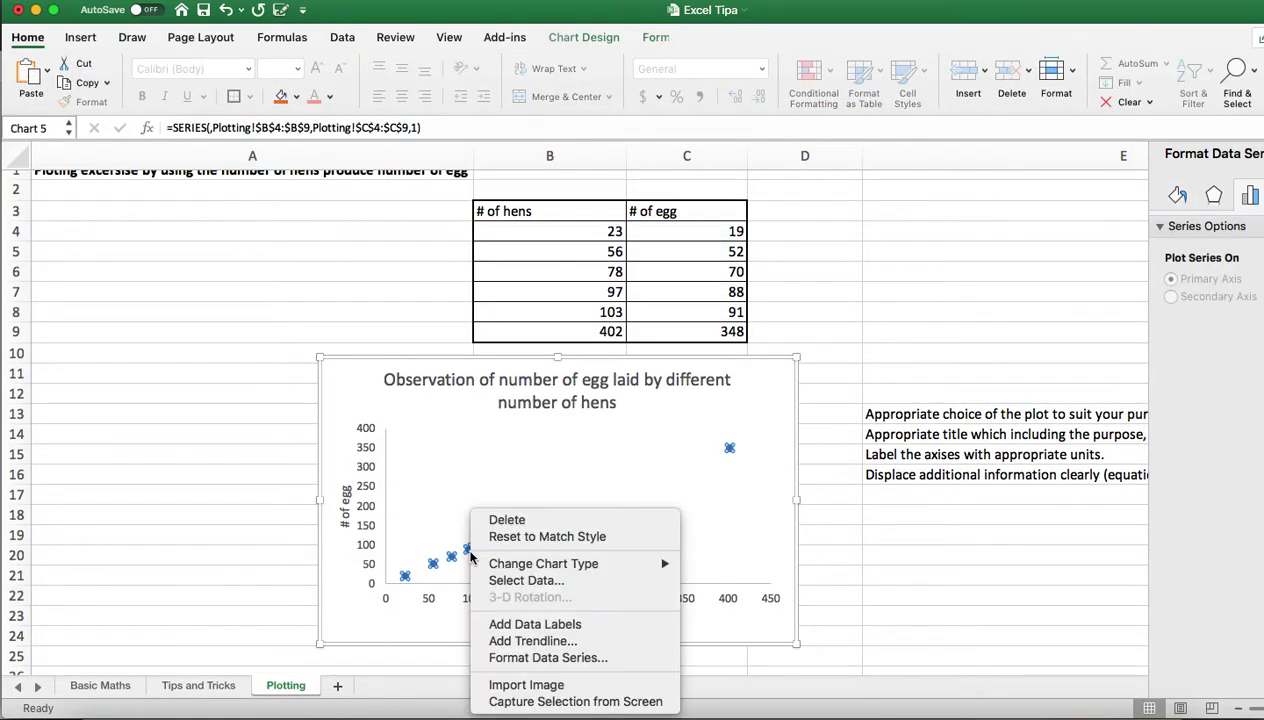
pyautogui.click(527, 646)
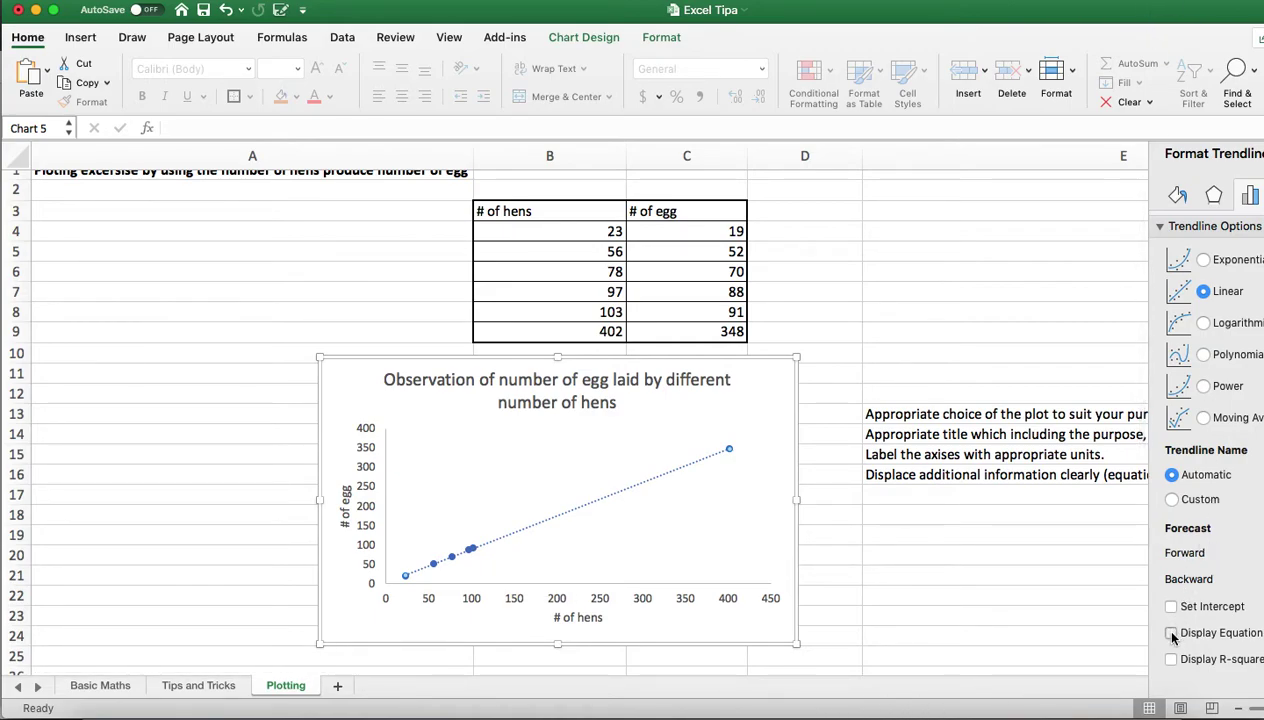
pyautogui.click(1171, 634)
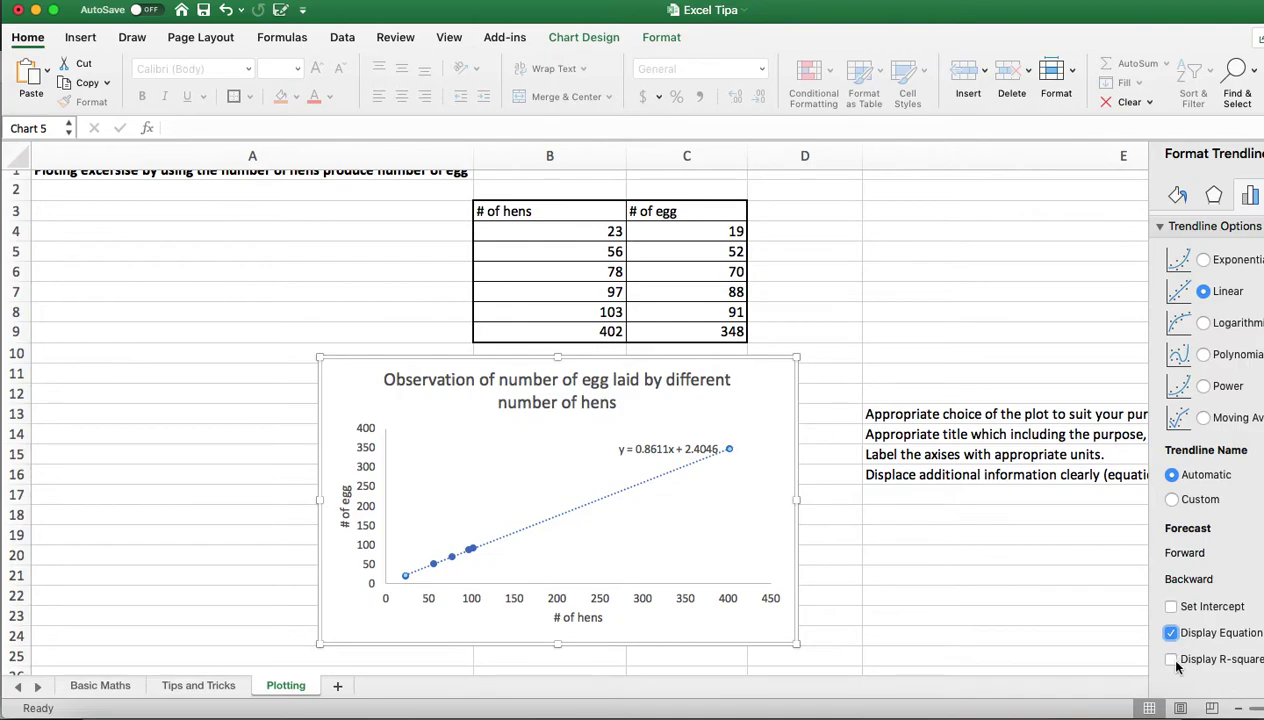
pyautogui.click(1172, 660)
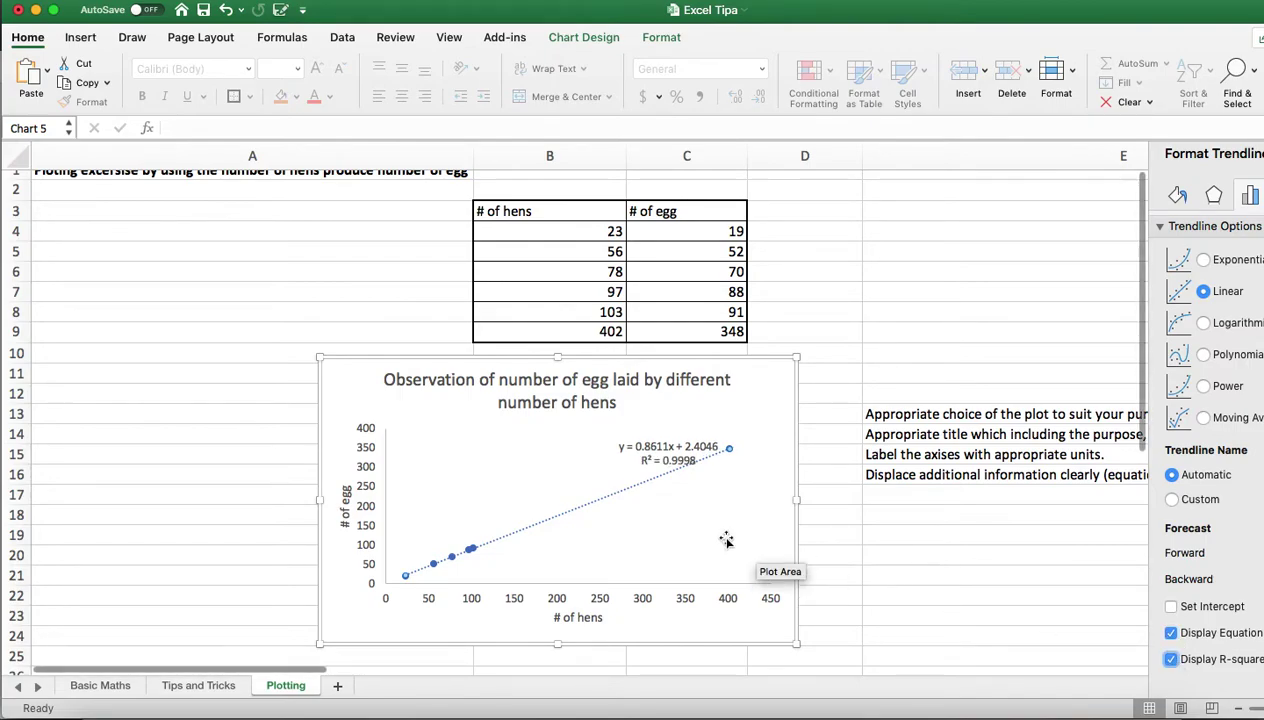
# - Move the equation and R² label to the top centre of the plot
pyautogui.click(655, 450)
pyautogui.moveTo(655, 448); pyautogui.dragTo(589, 450)
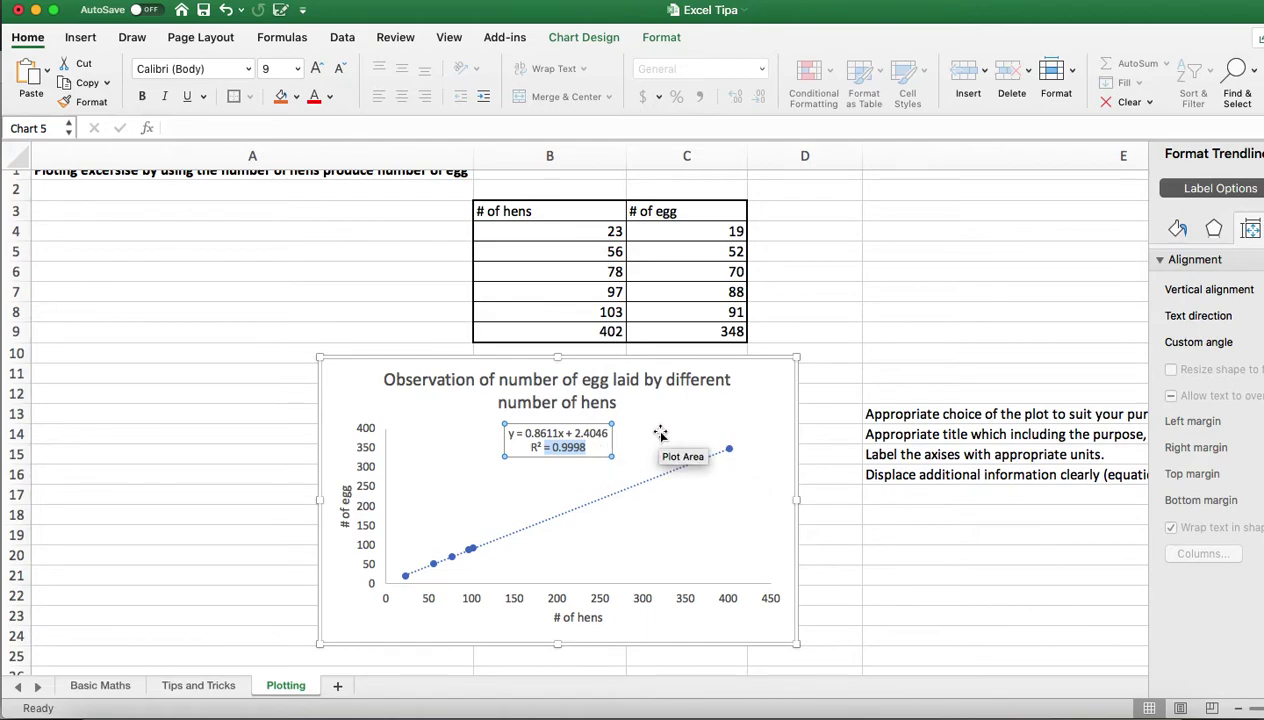
pyautogui.click(660, 433)
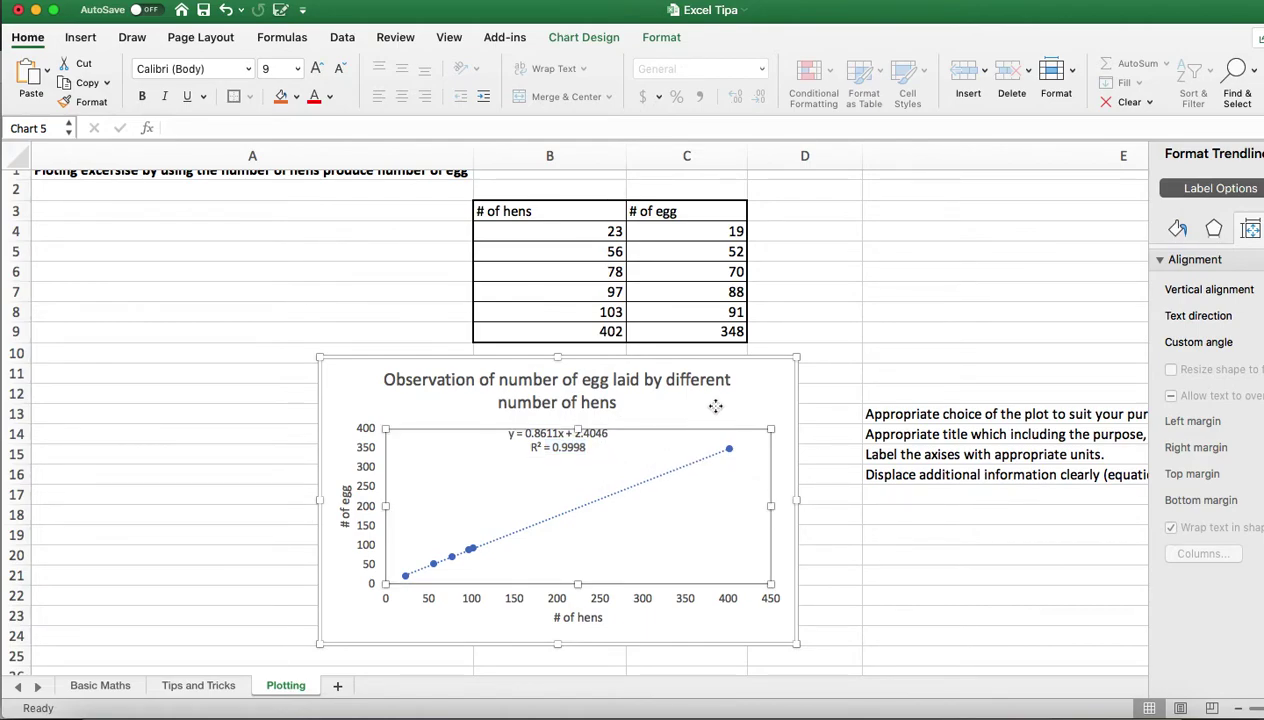
pyautogui.click(752, 405)
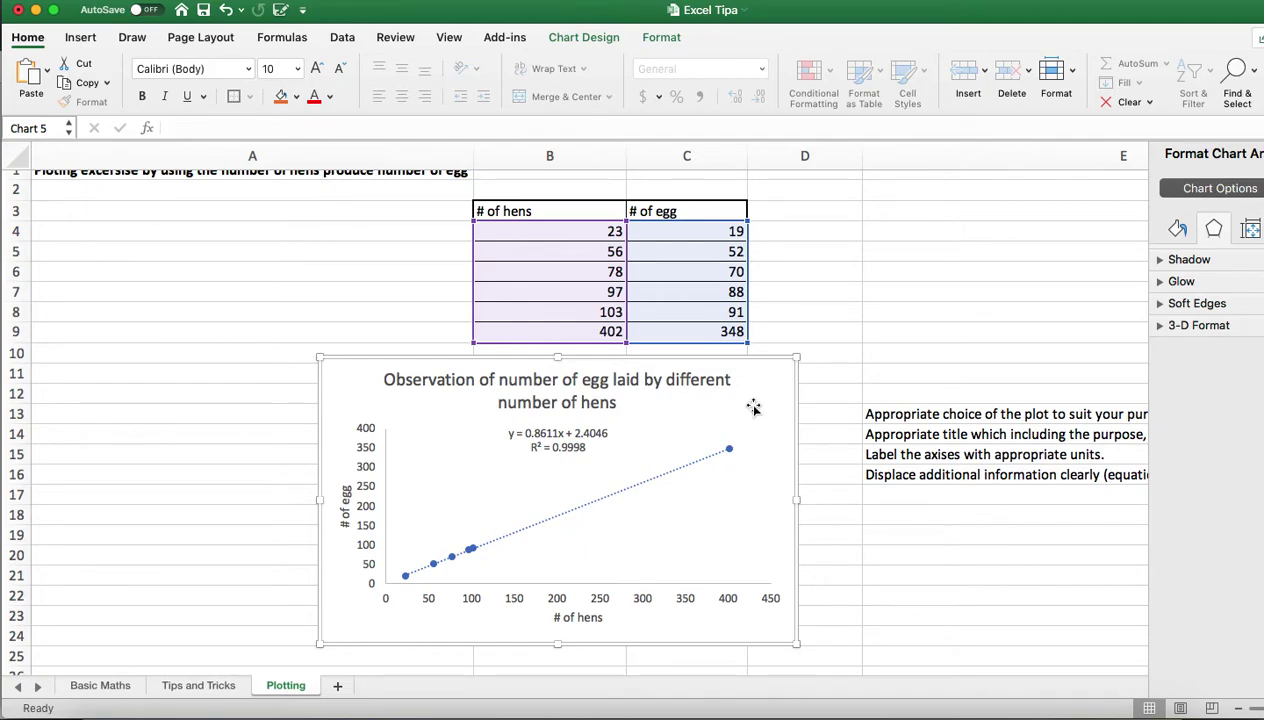
pyautogui.click(805, 298)
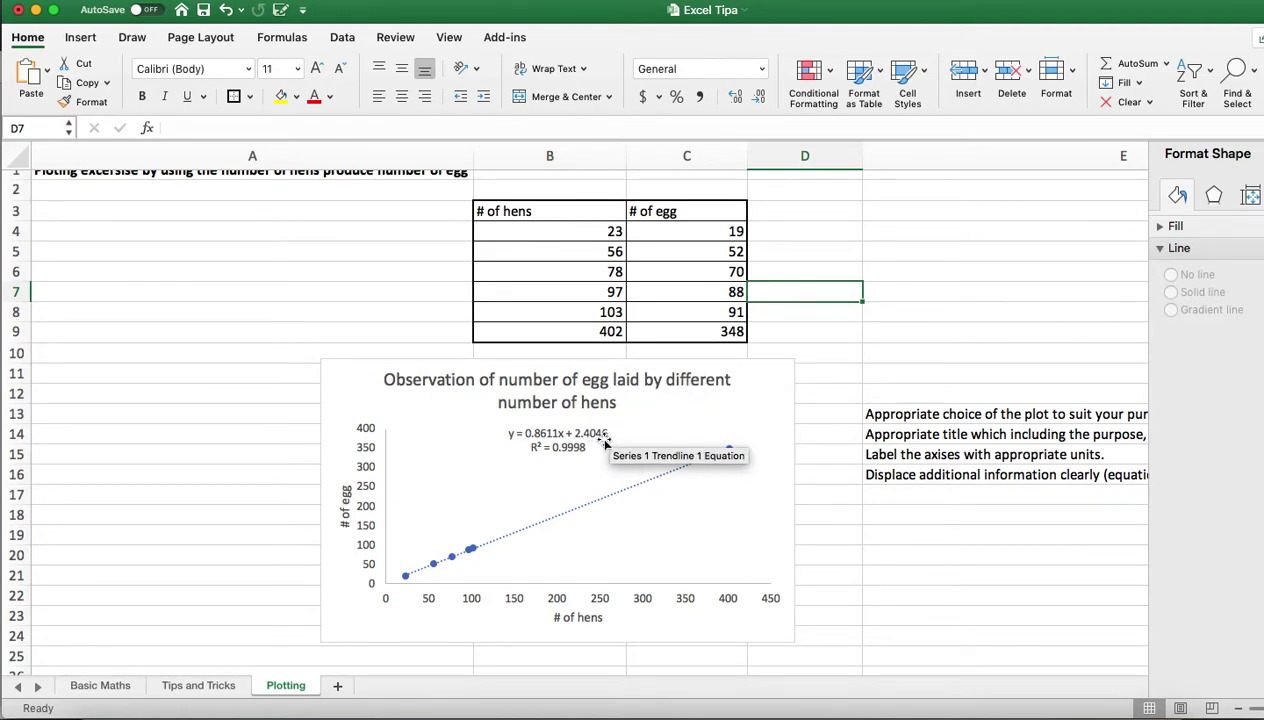
# - Try outlier egg counts of 199, then 500, in cell C7
pyautogui.click(612, 289)
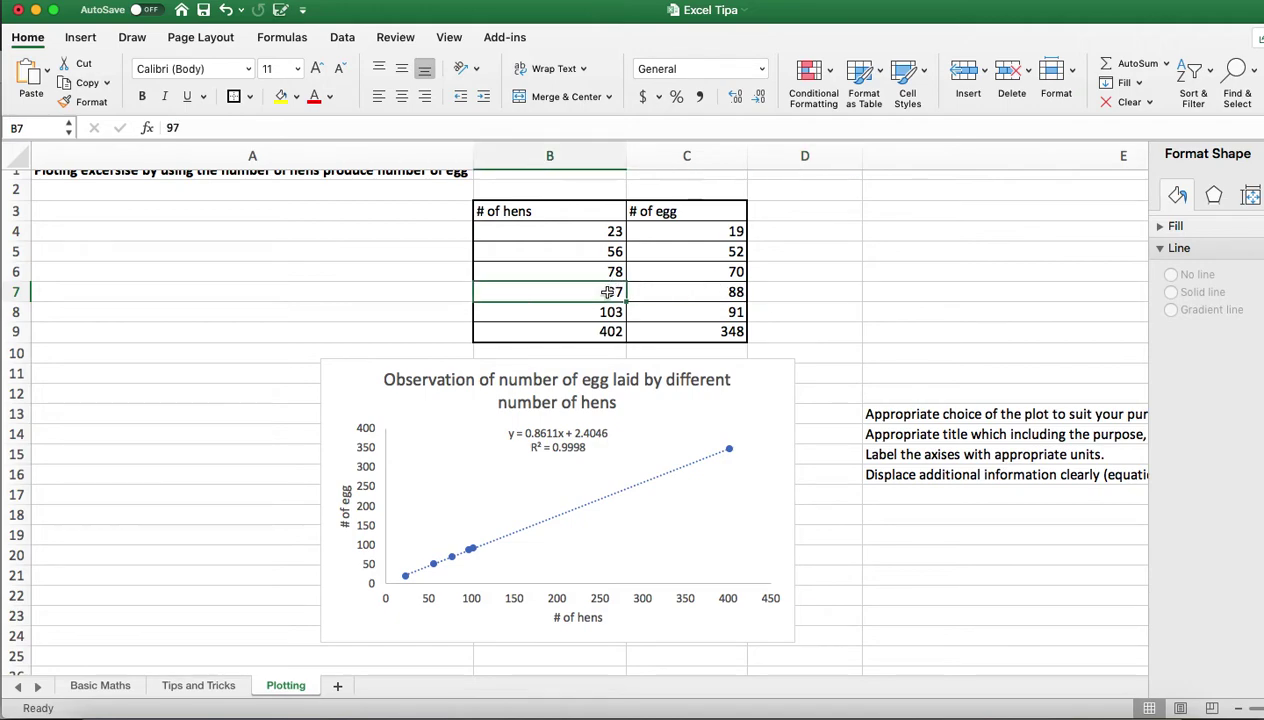
pyautogui.click(694, 290)
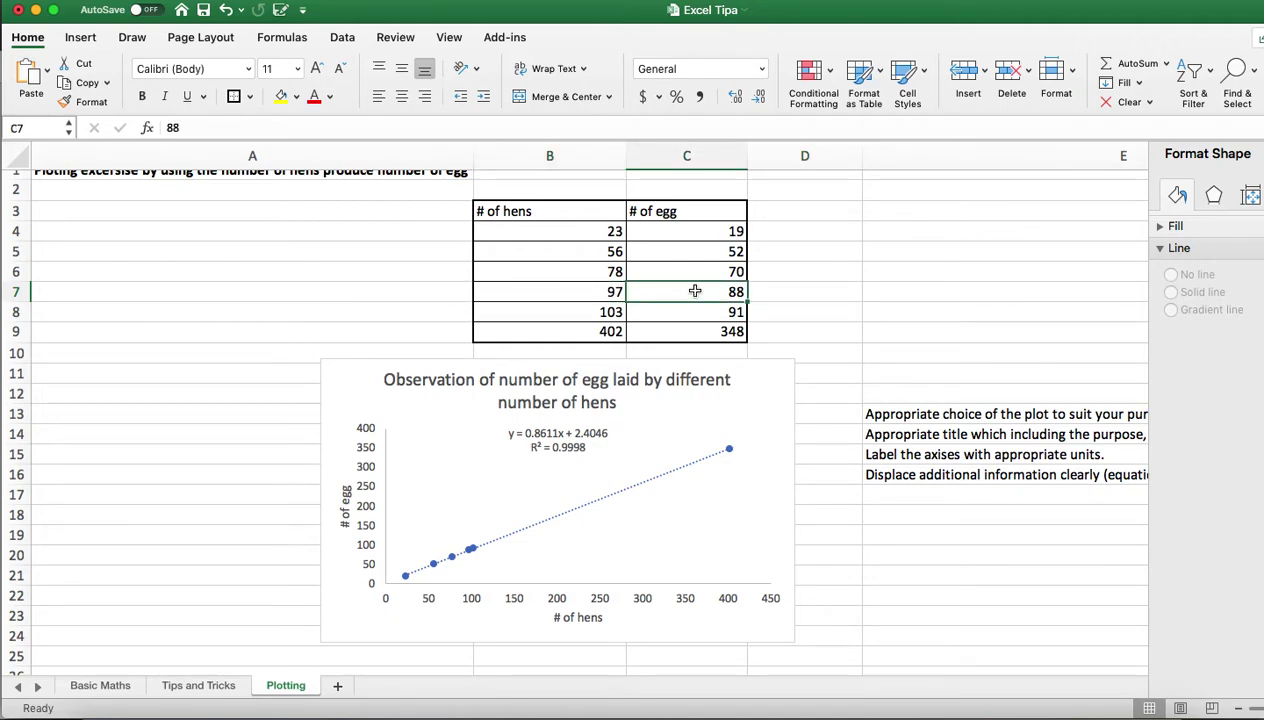
pyautogui.write('199')
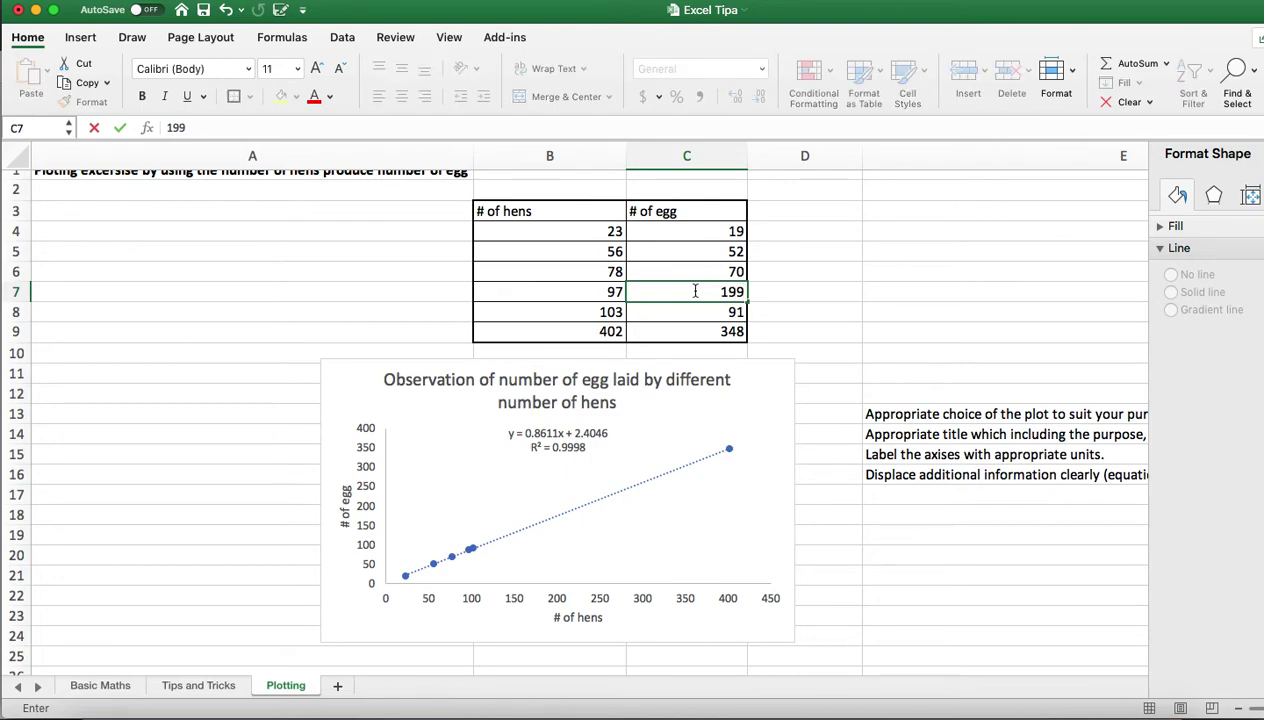
pyautogui.press('Return')
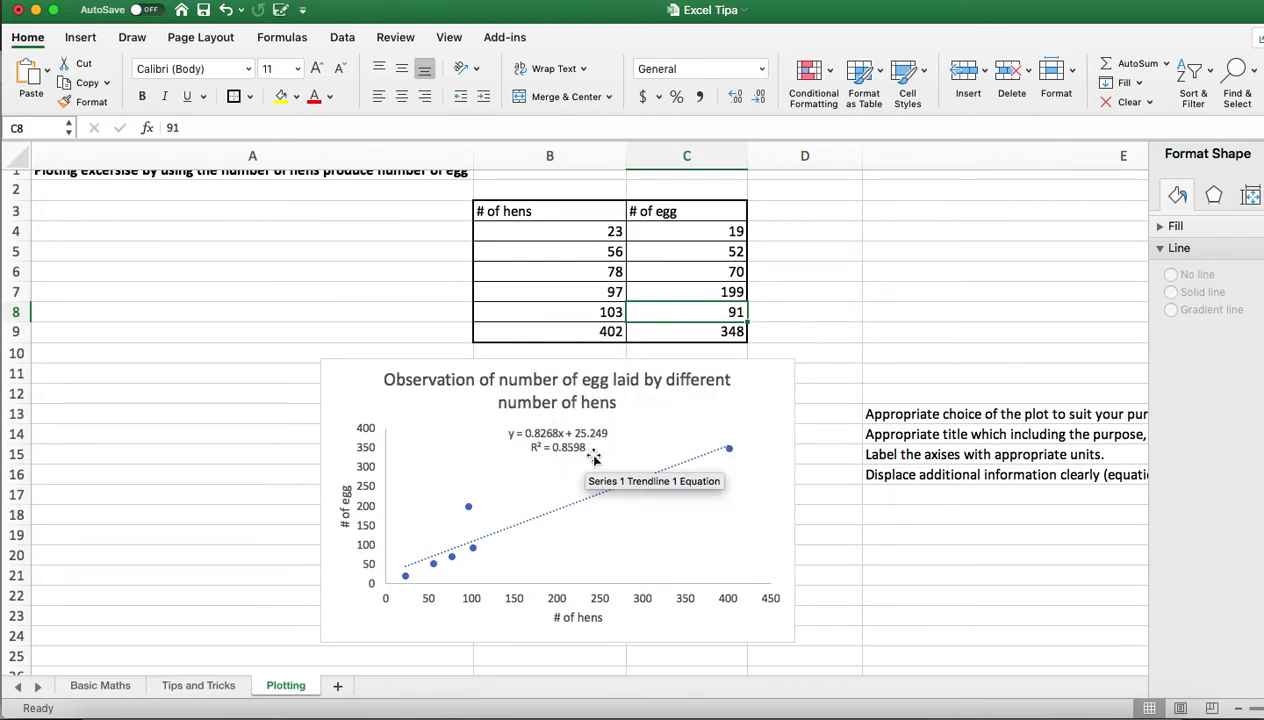
pyautogui.click(711, 296)
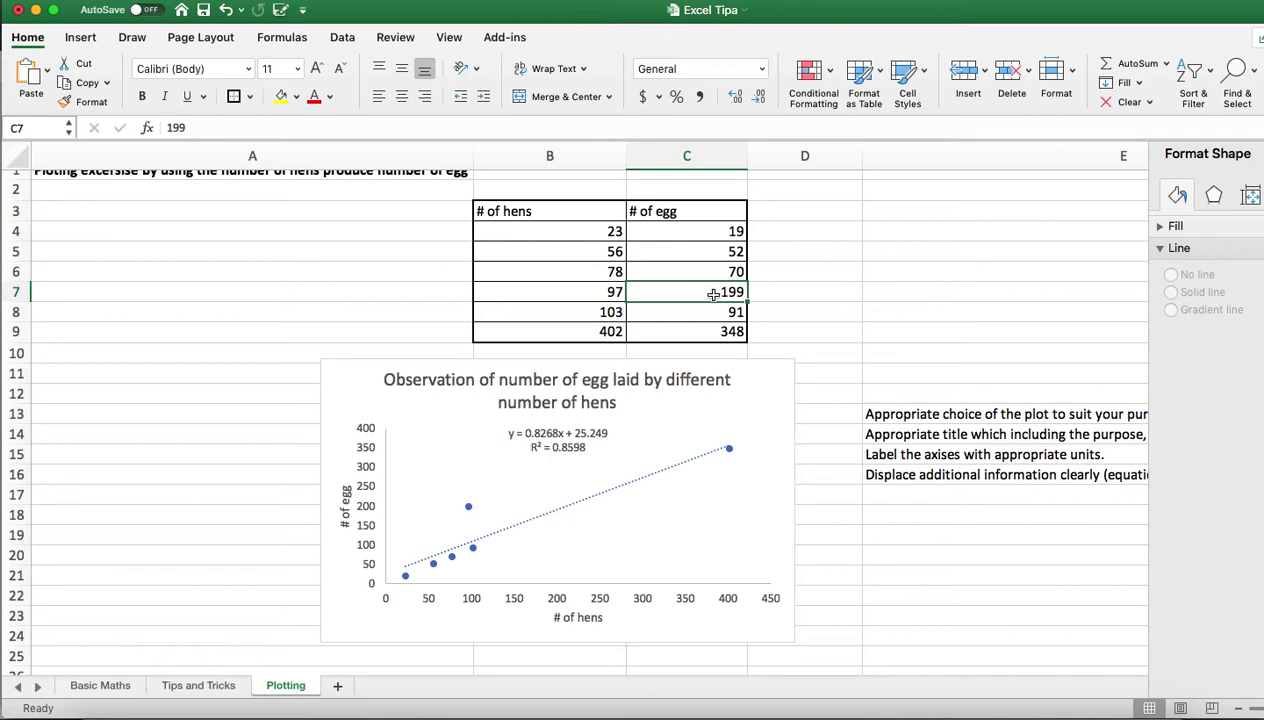
pyautogui.moveTo(186, 127); pyautogui.dragTo(143, 130)
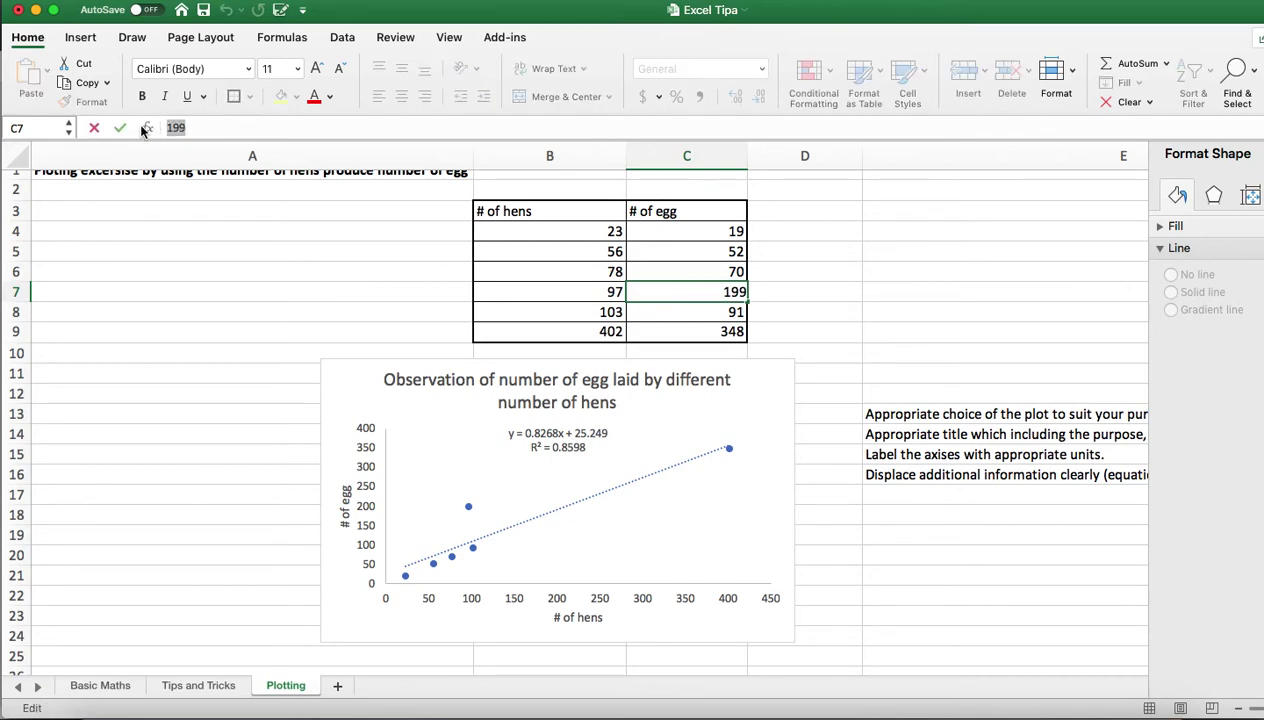
pyautogui.write('500')
pyautogui.press('Return')
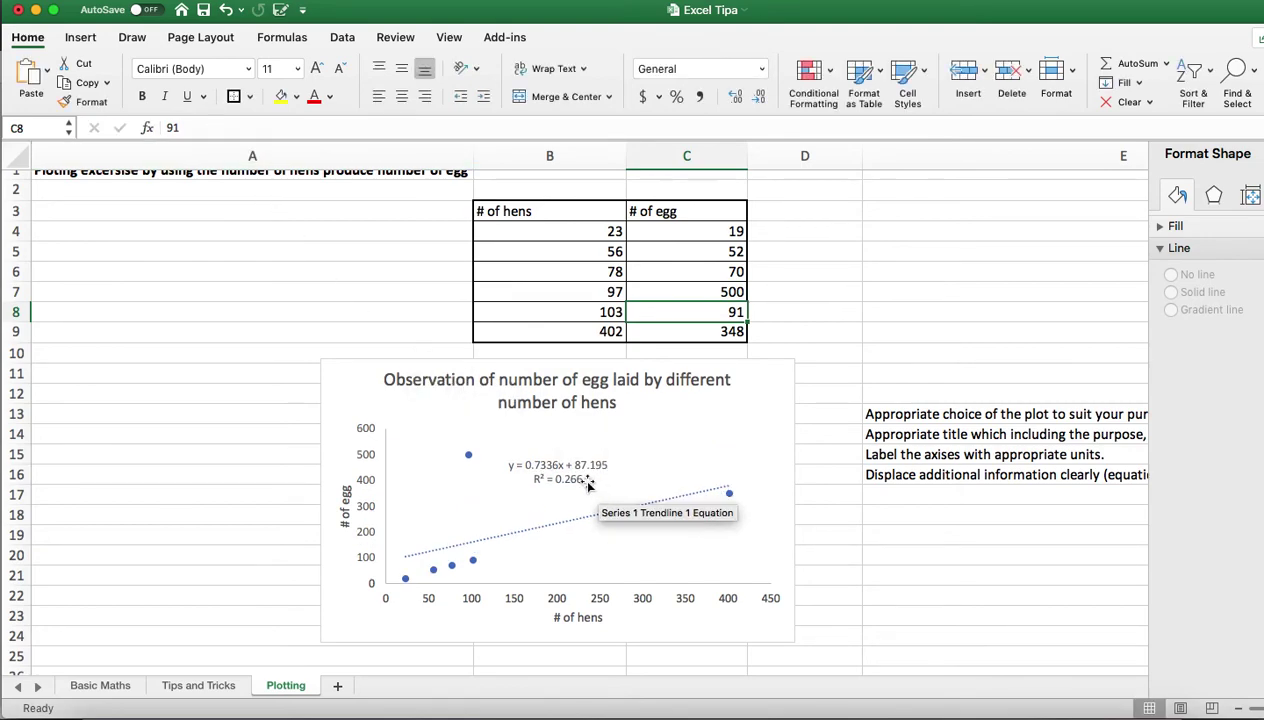
# - Set C7's egg count to 82, giving R² = 0.9997
pyautogui.click(727, 291)
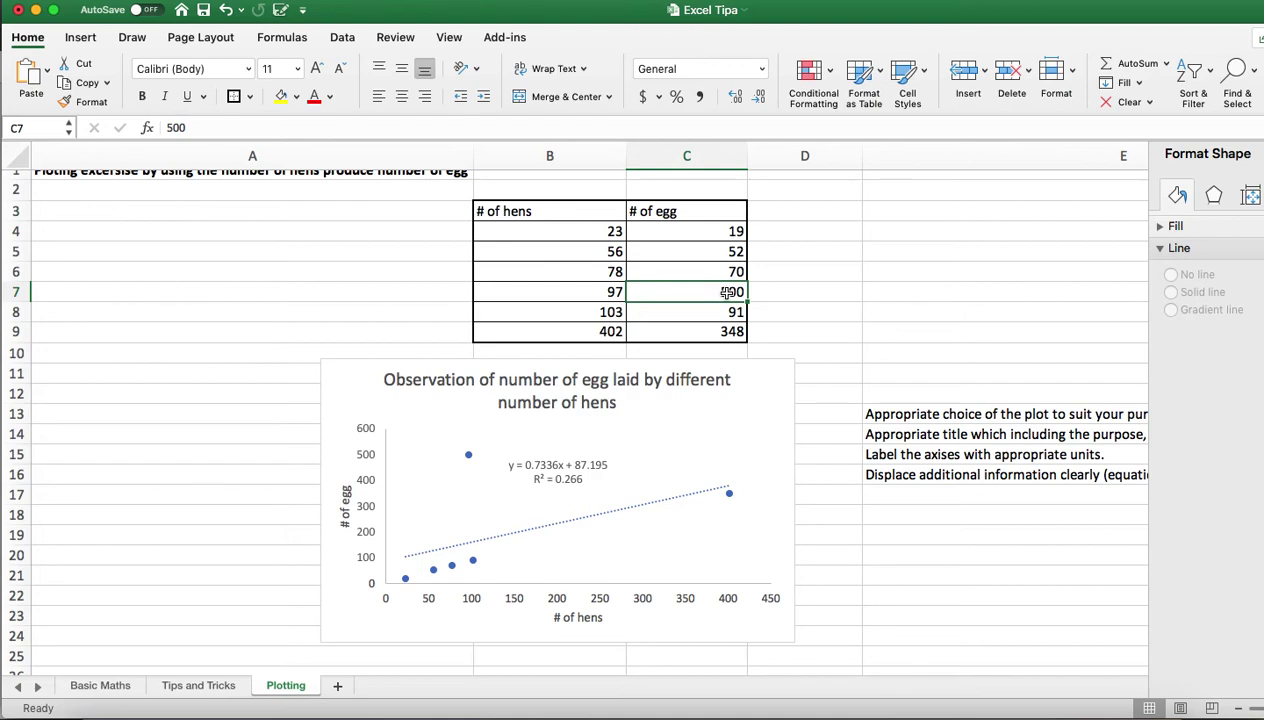
pyautogui.write('82')
pyautogui.press('Return')
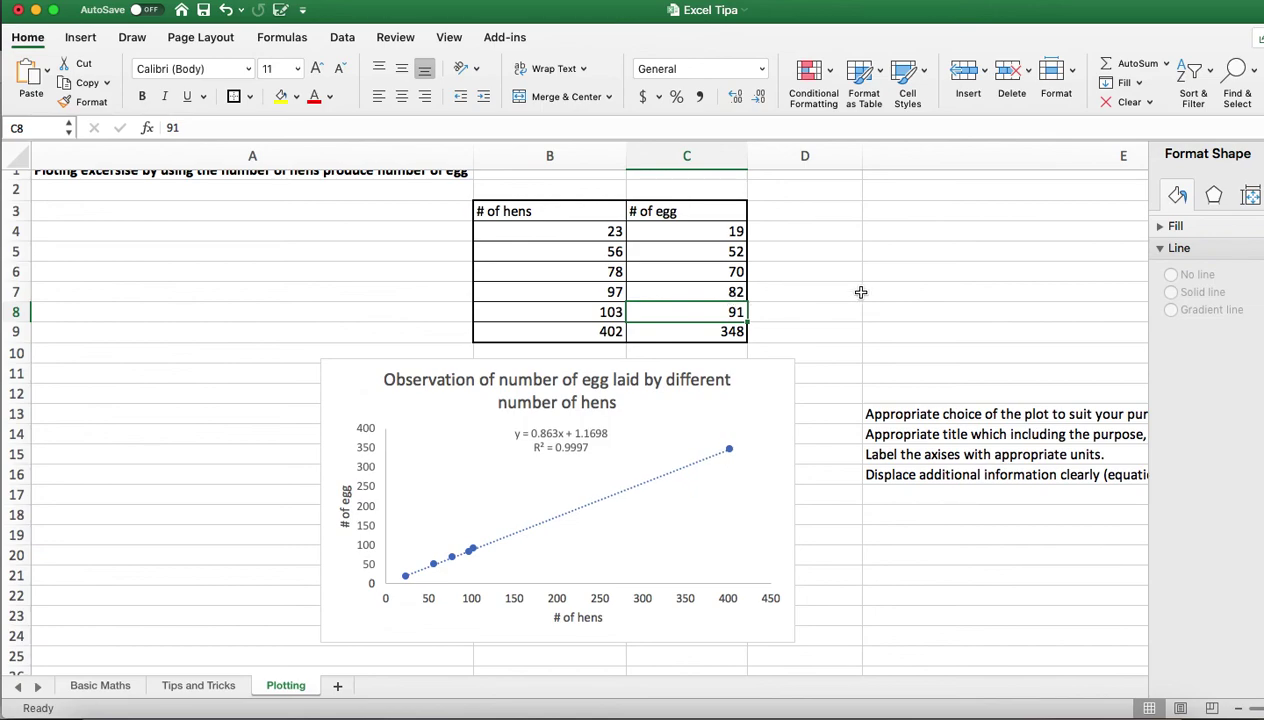
pyautogui.click(919, 311)
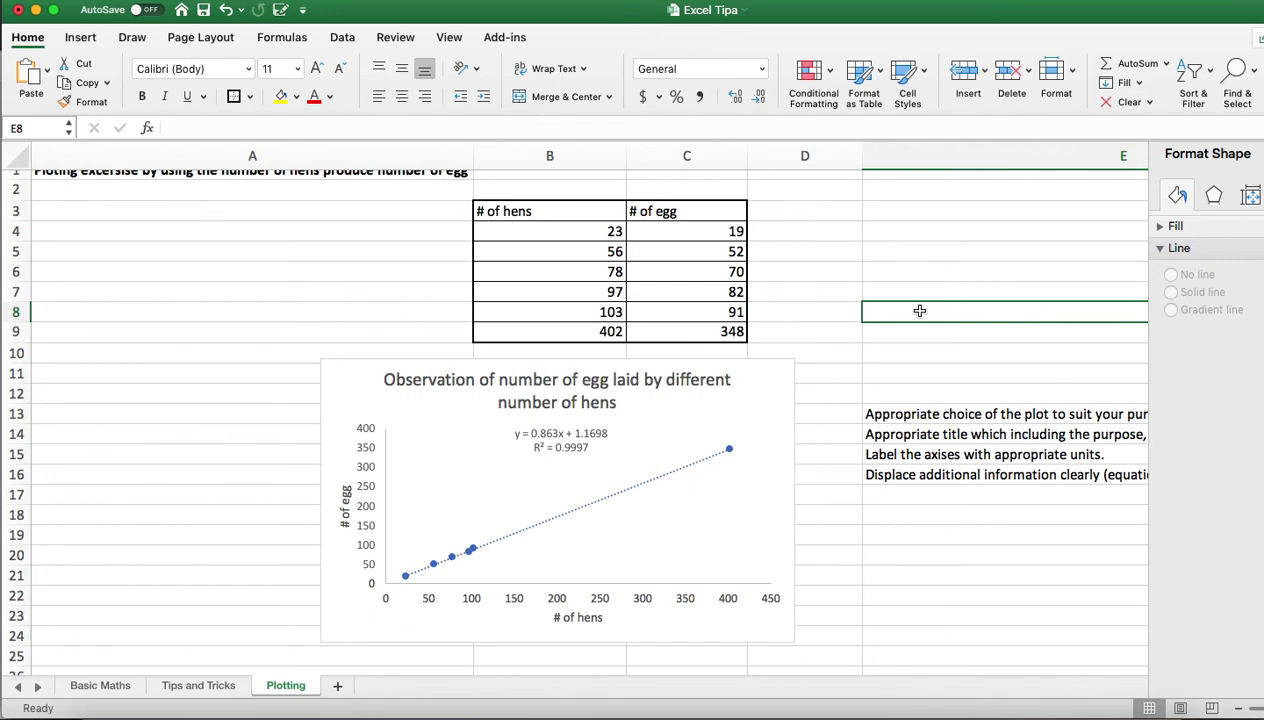
pyautogui.scroll(1, 919, 311)
pyautogui.rightClick(993, 710)
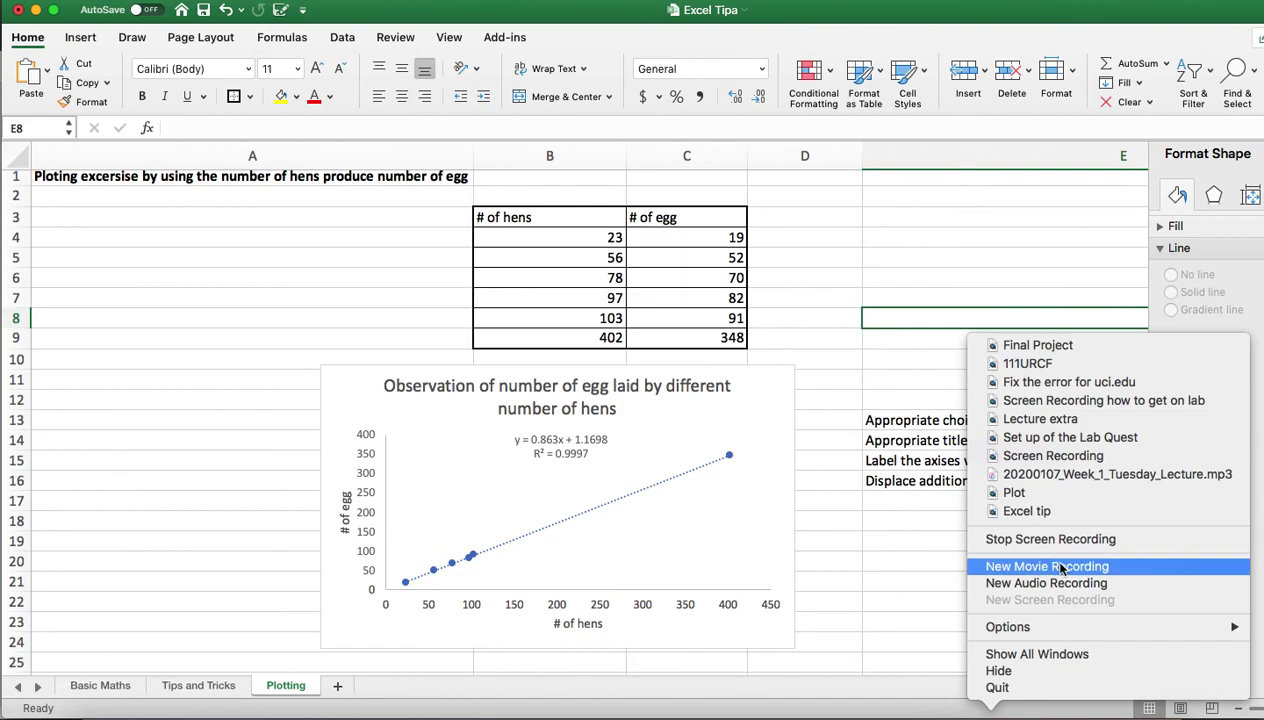